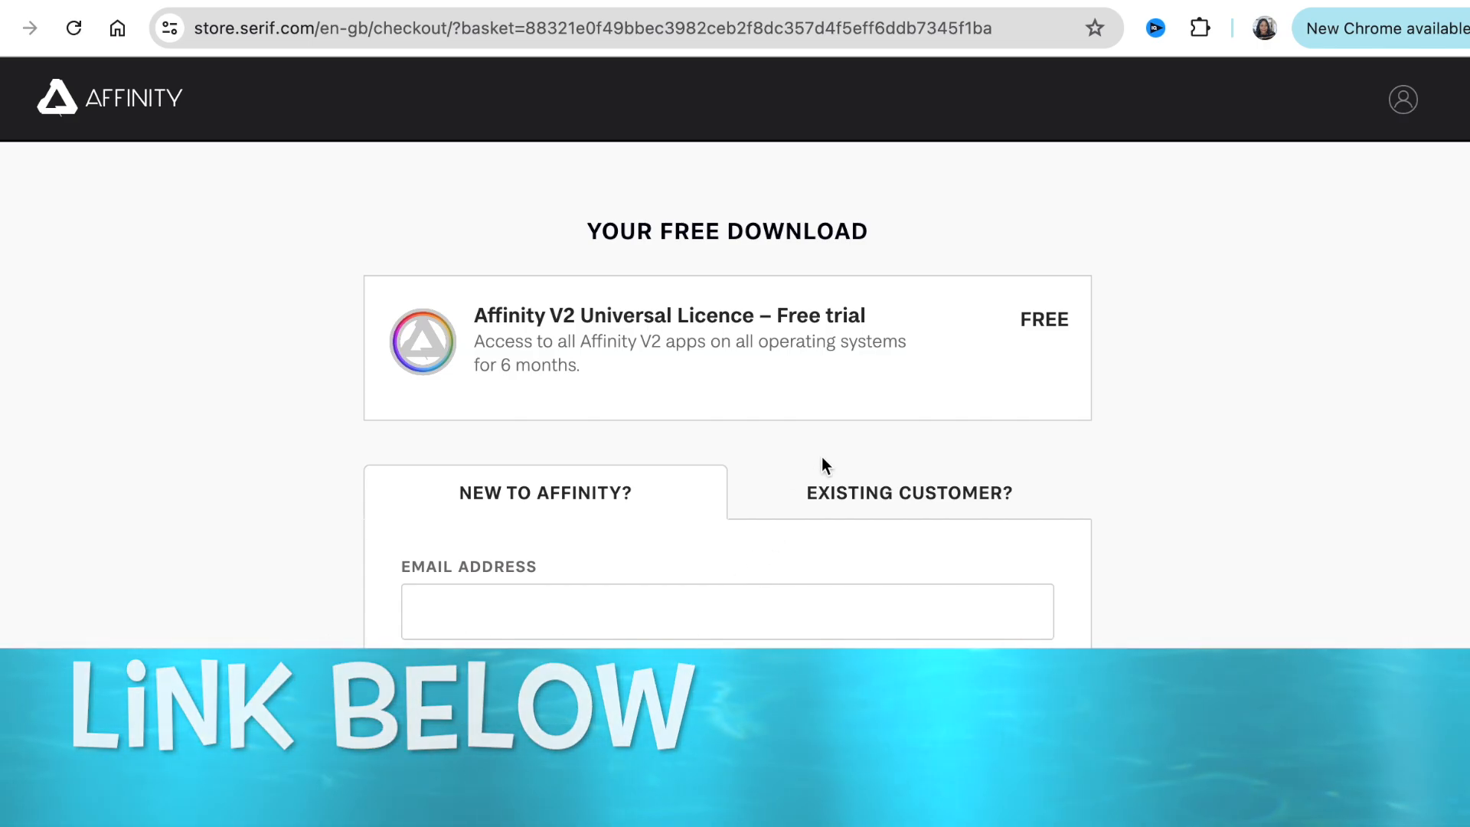
Download an Affinity V2 free trial installer from the order's download list.
{"action": "scroll", "coordinate": [819, 471], "scroll_direction": "down", "scroll_amount": 3}
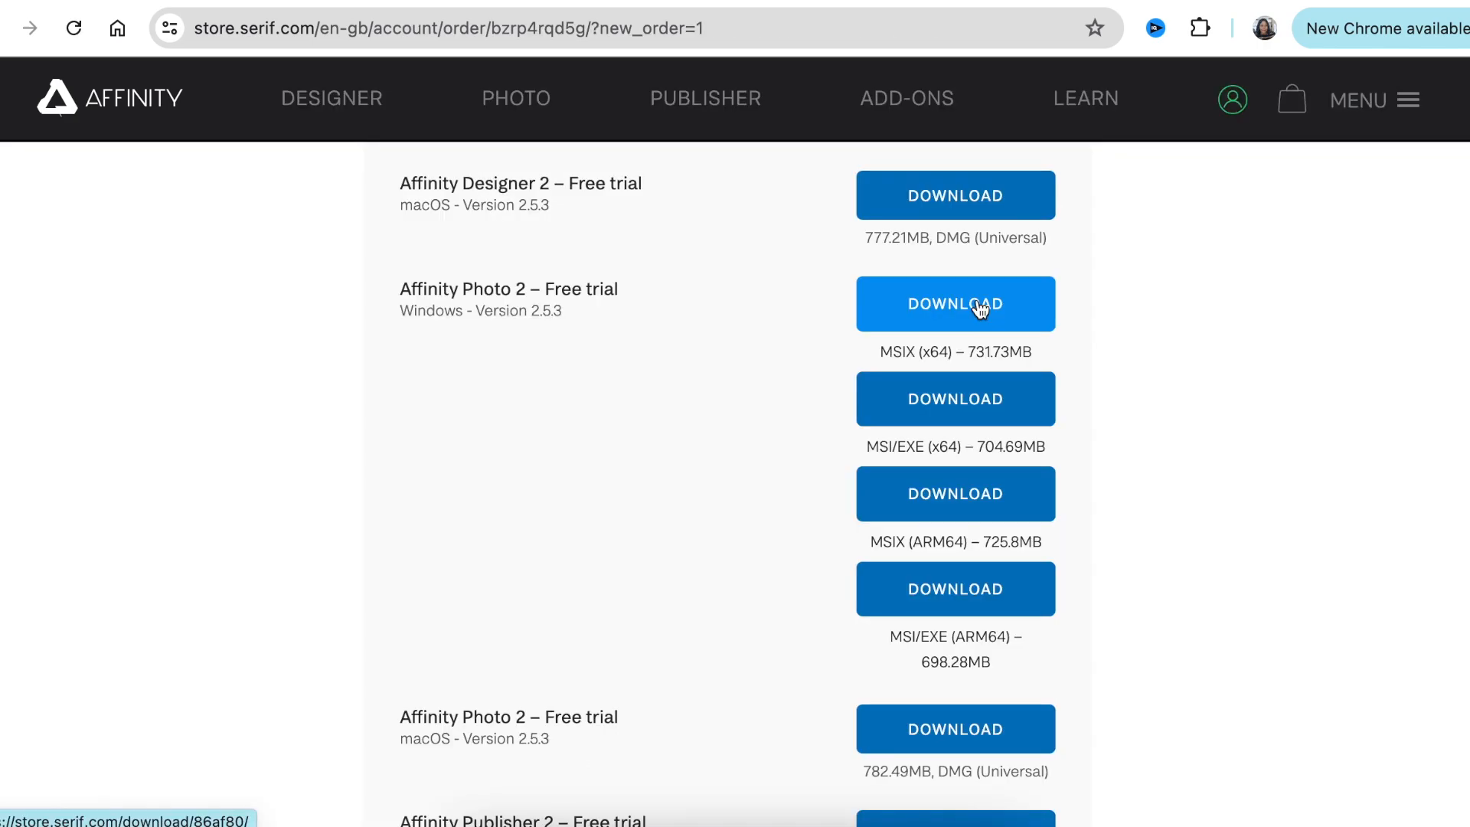
{"action": "scroll", "coordinate": [949, 314], "scroll_direction": "up", "scroll_amount": 3}
{"action": "left_click", "coordinate": [951, 339]}
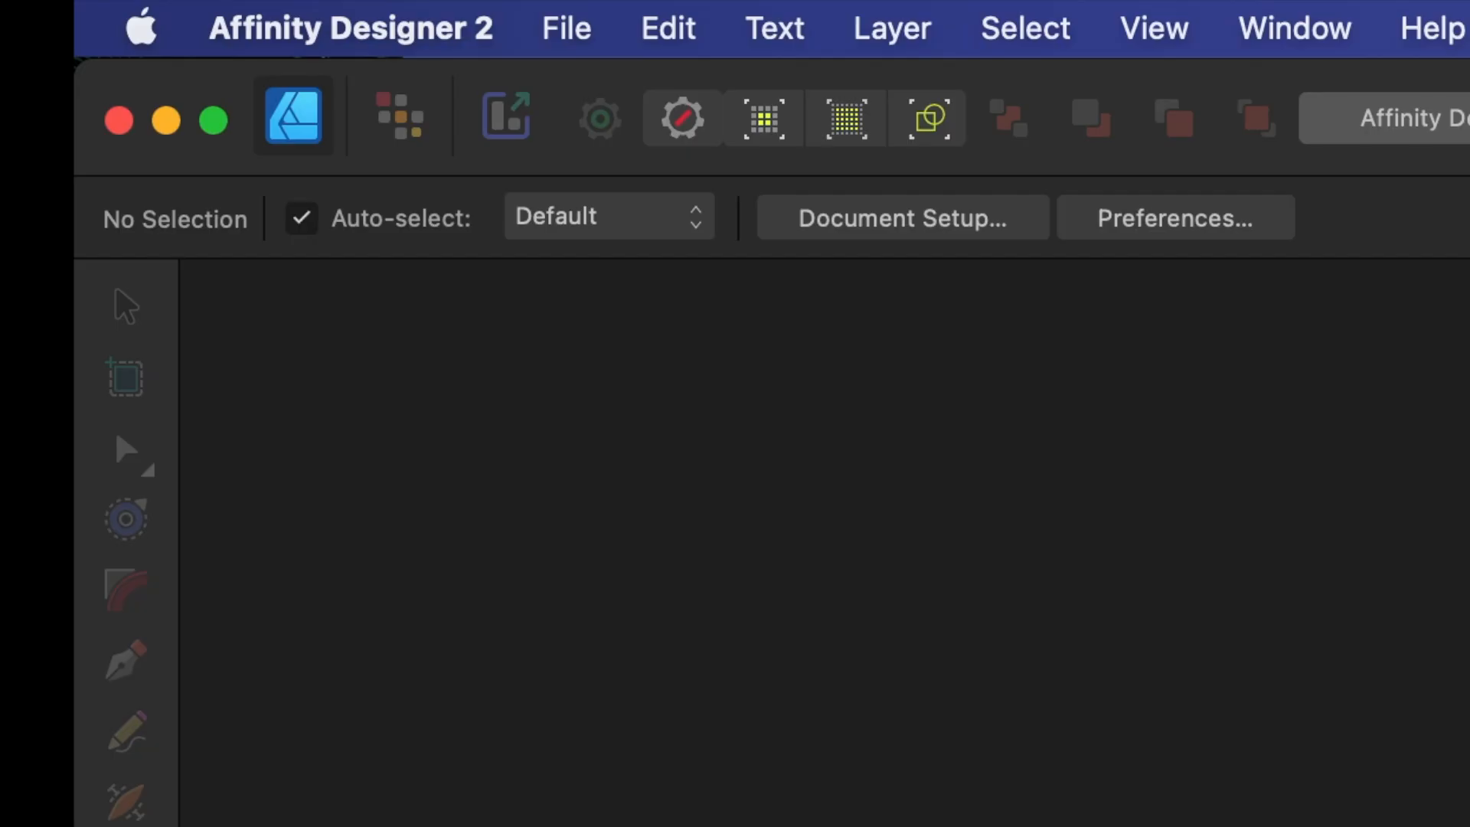
Create a new landscape A4 print document, 297 × 210 mm at 300 DPI.
{"action": "left_click", "coordinate": [568, 29]}
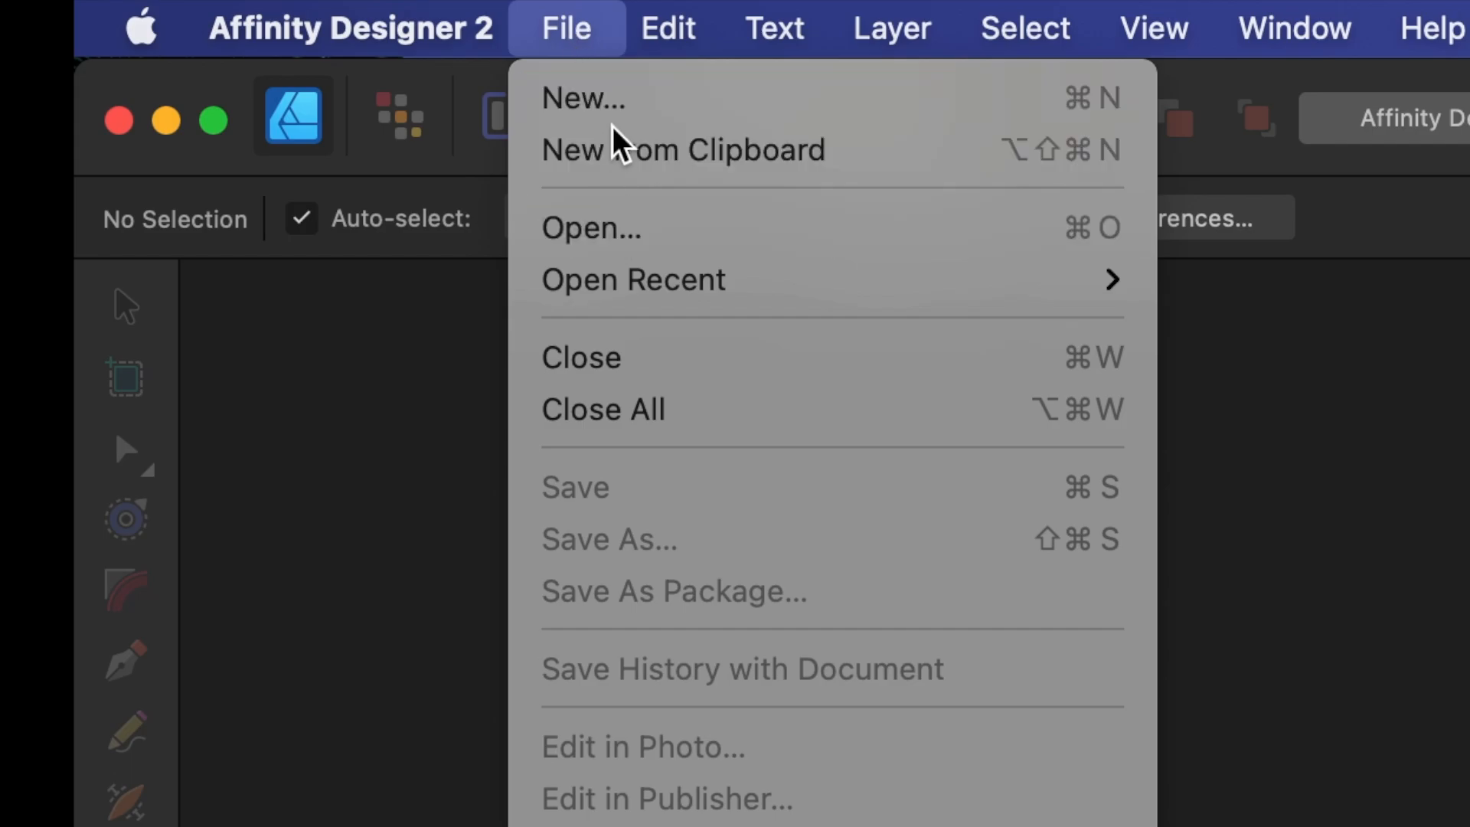
{"action": "left_click", "coordinate": [629, 107]}
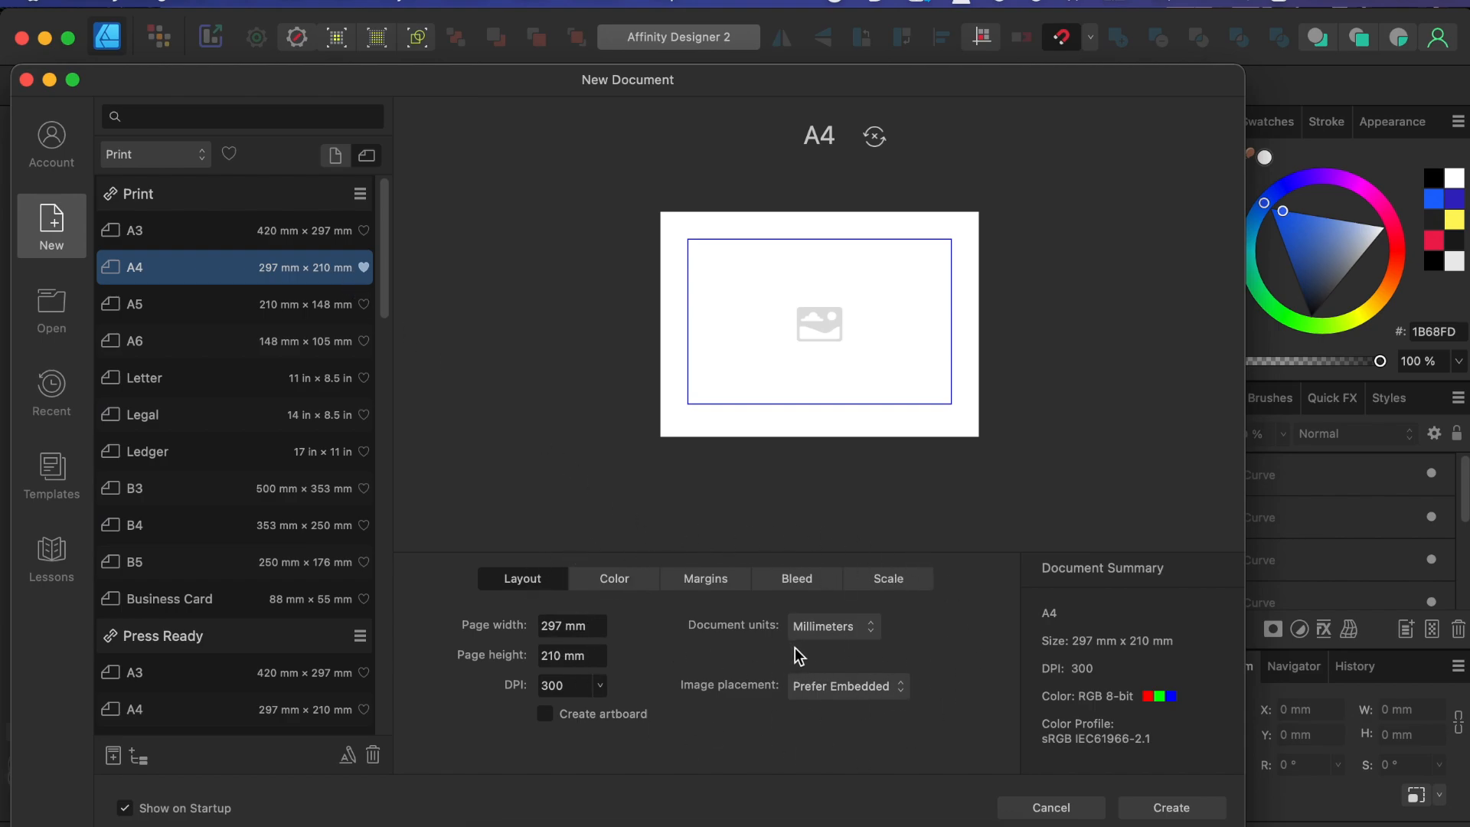
{"action": "left_click", "coordinate": [1177, 810]}
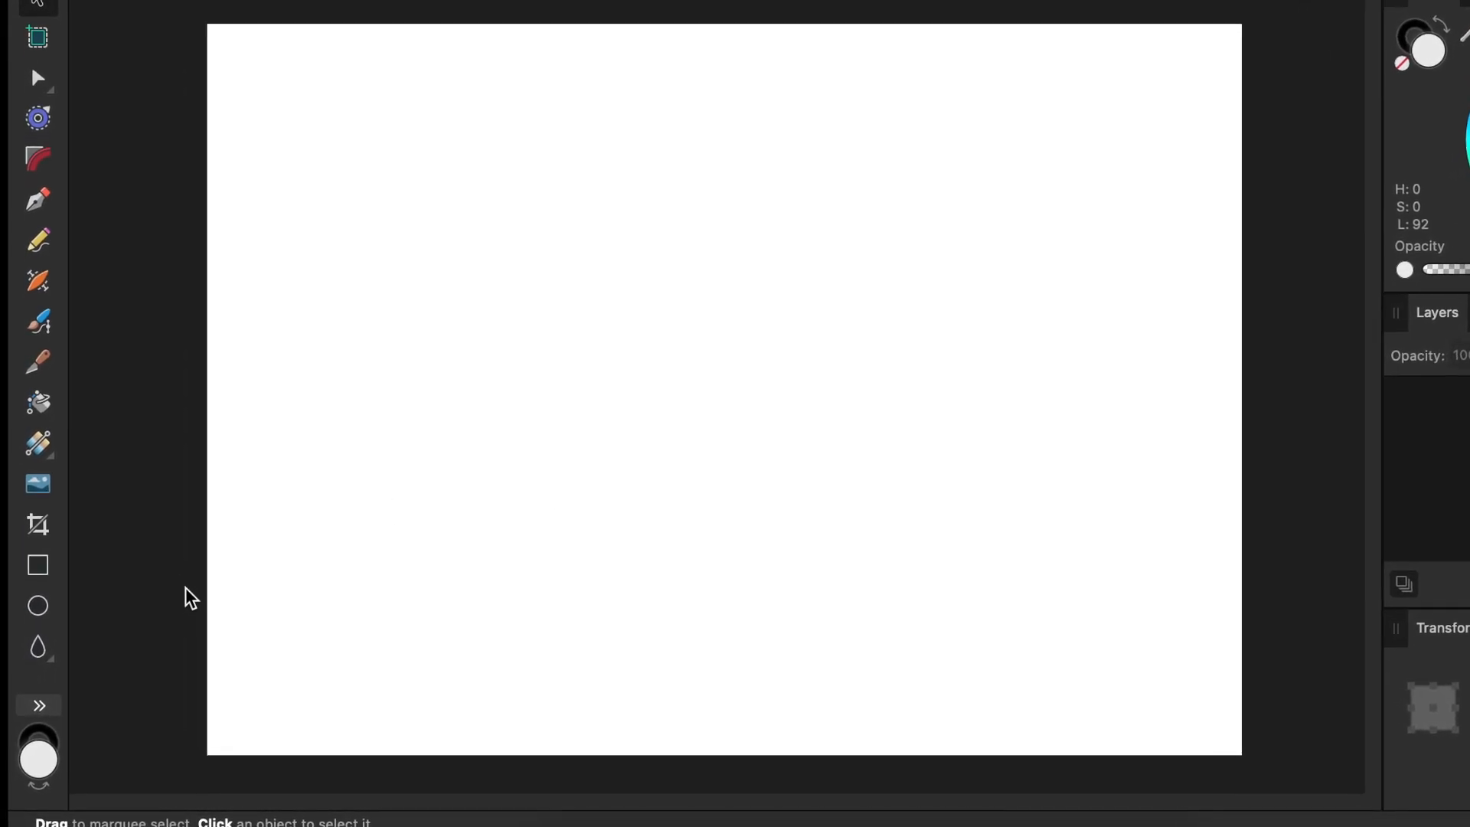
Draw a teardrop about 89 mm wide and 120.5 mm high with the Tear Tool, using no fill.
{"action": "left_click", "coordinate": [59, 640]}
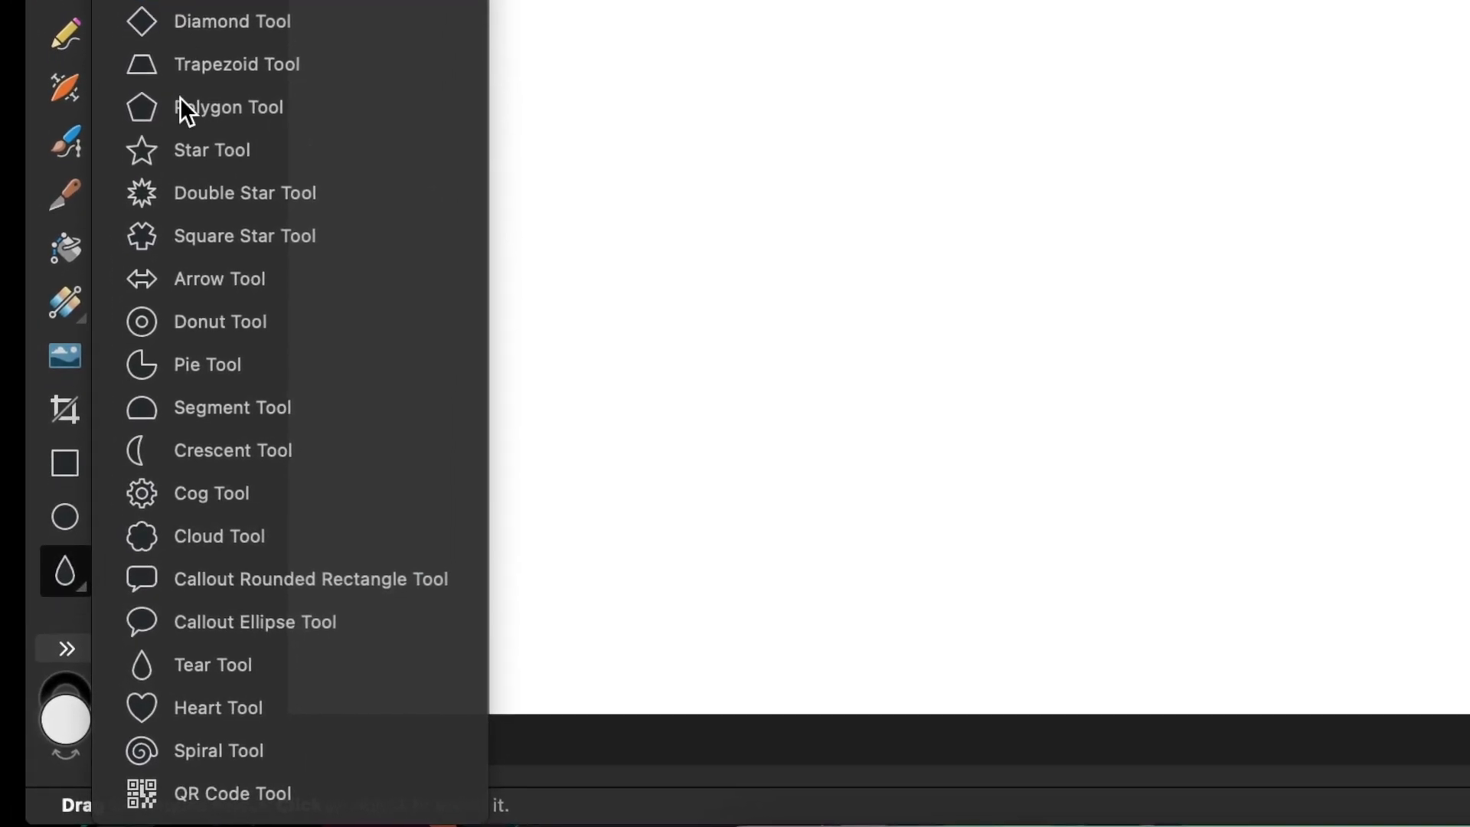
{"action": "left_click", "coordinate": [200, 658]}
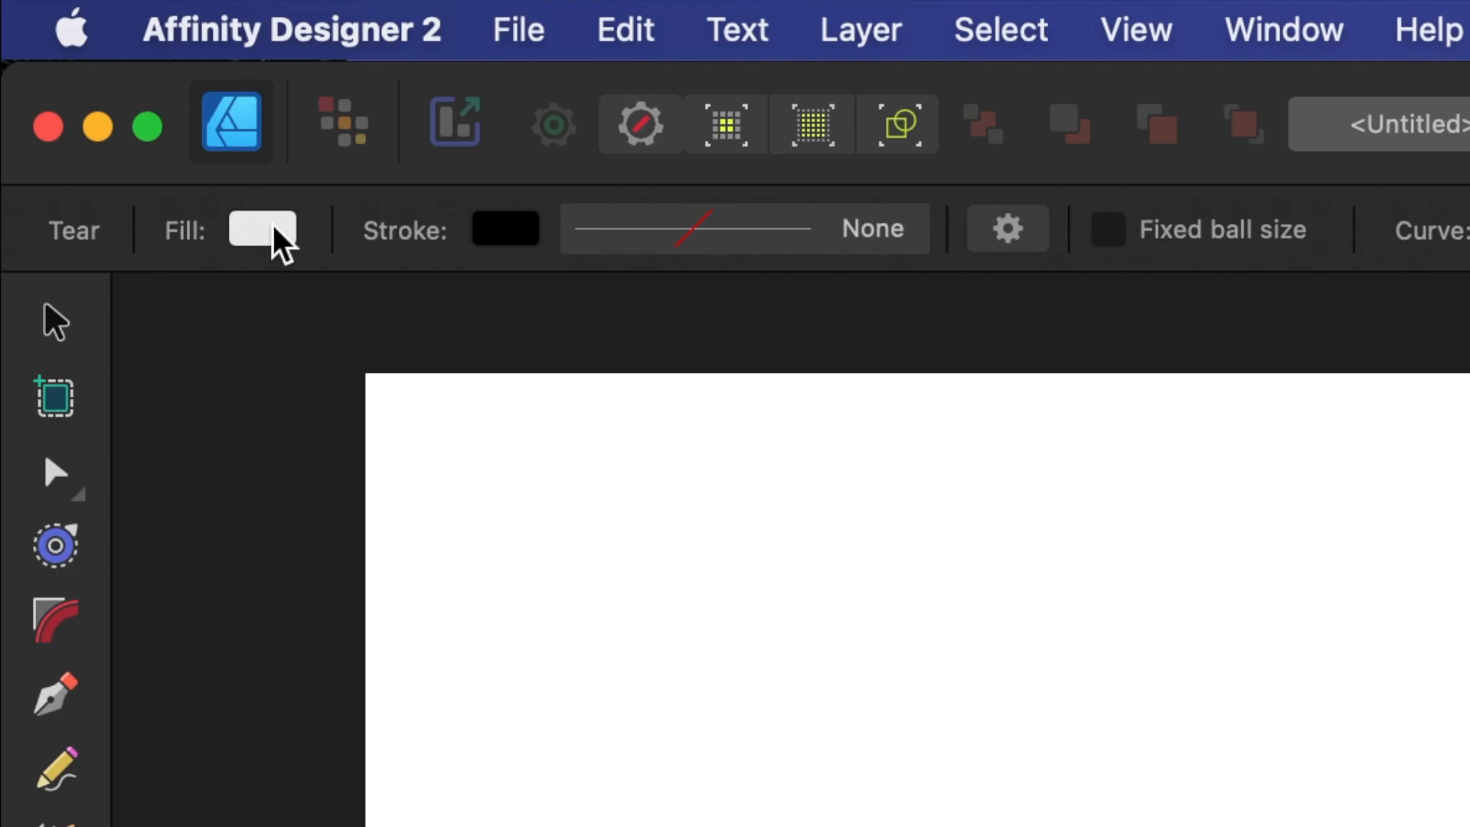
{"action": "left_click", "coordinate": [265, 229]}
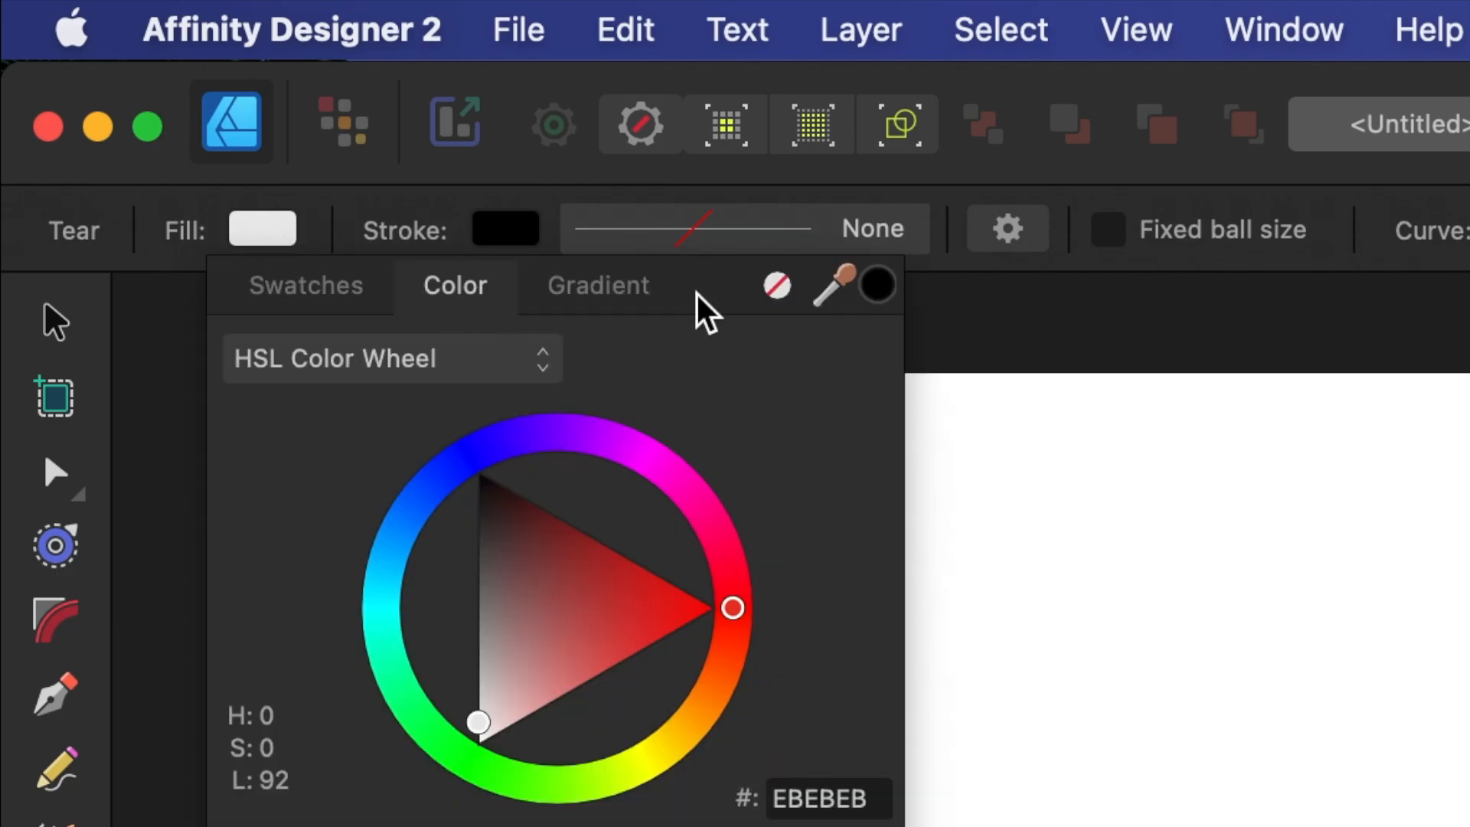
{"action": "left_click", "coordinate": [774, 288]}
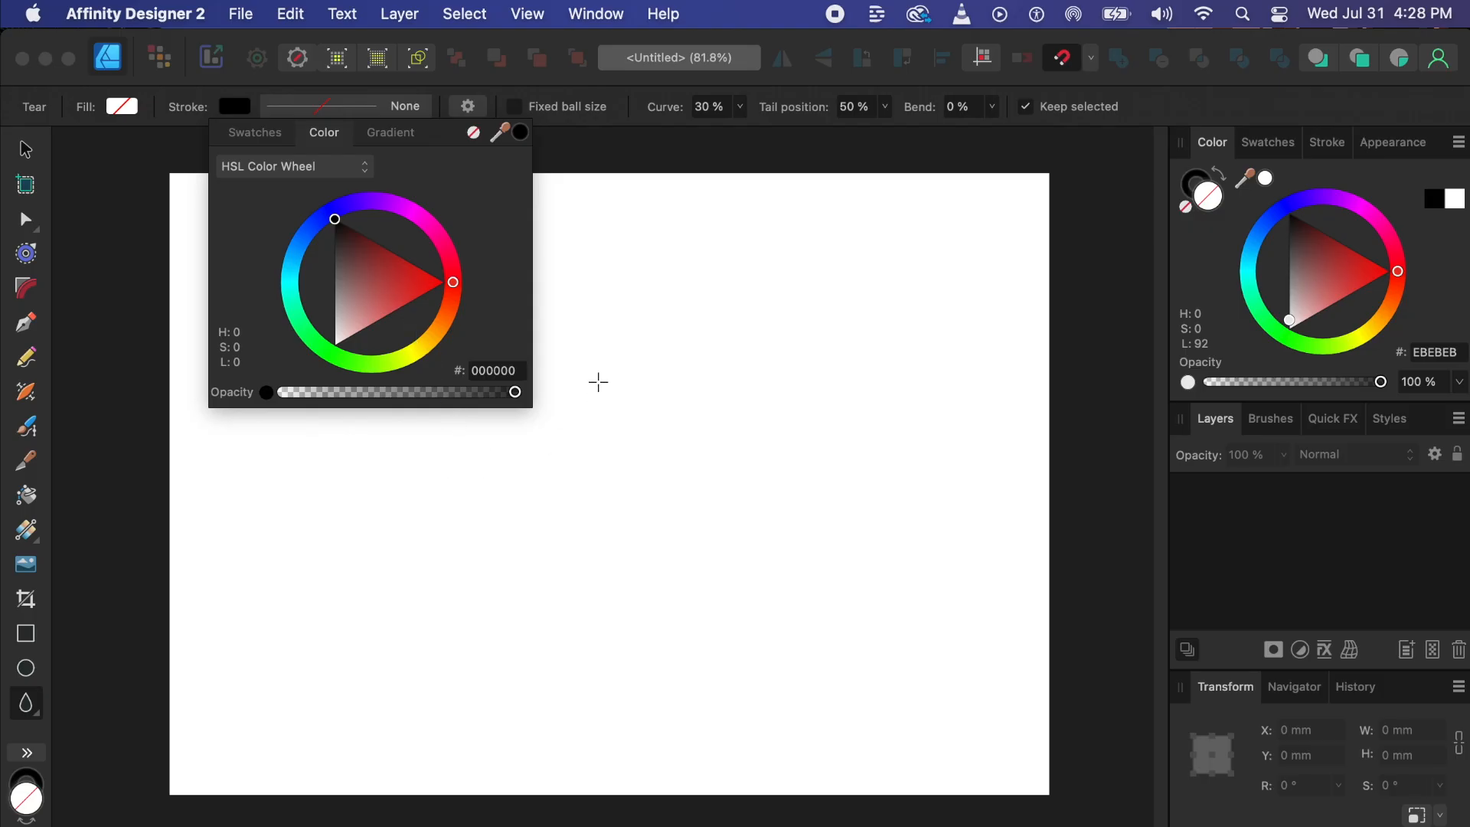
{"action": "left_click", "coordinate": [576, 375]}
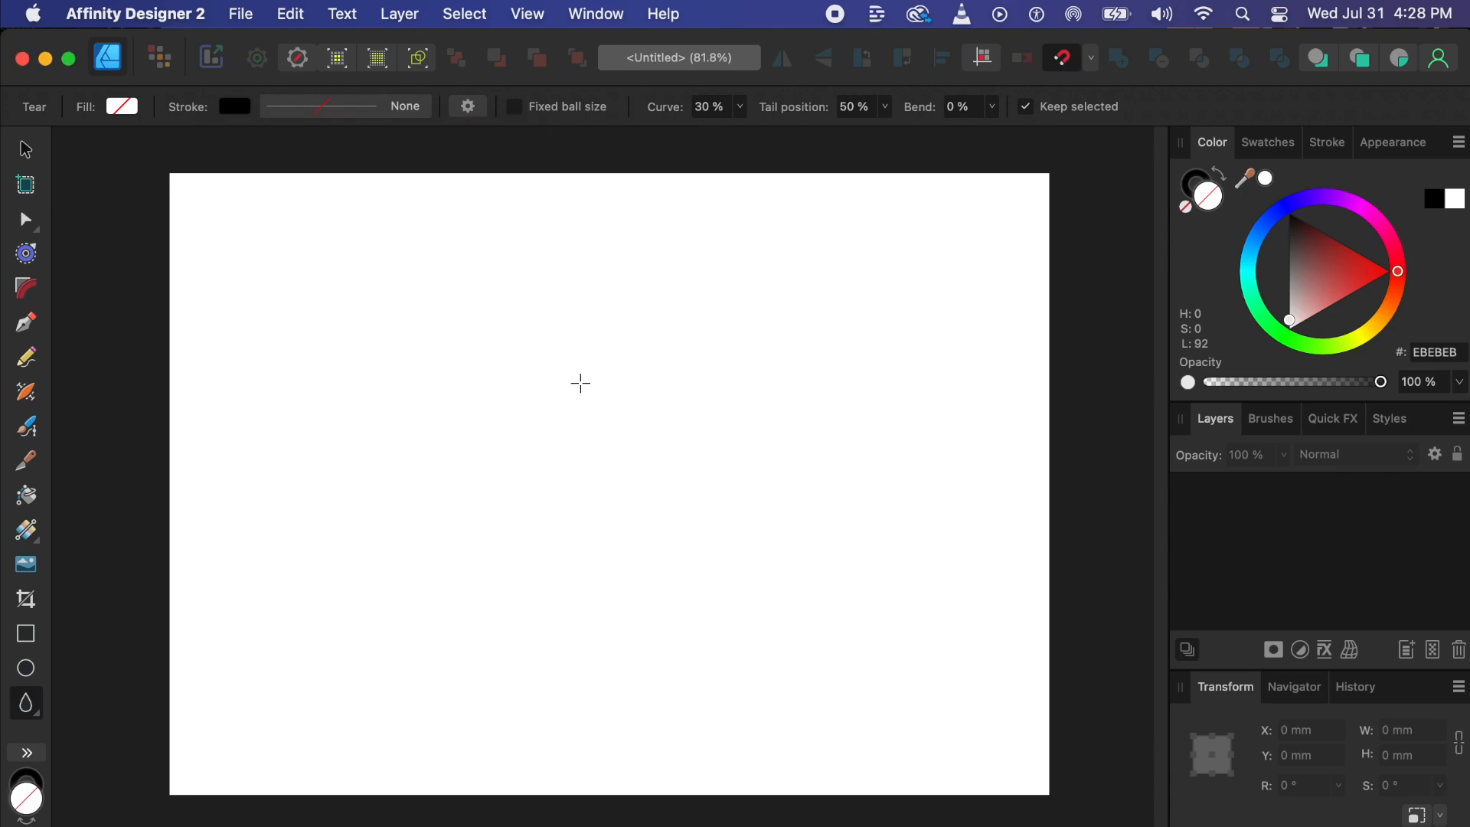
{"action": "mouse_move", "coordinate": [552, 365]}
{"action": "left_mouse_down"}
{"action": "mouse_move", "coordinate": [610, 457]}
{"action": "mouse_move", "coordinate": [788, 606]}
{"action": "mouse_move", "coordinate": [850, 624]}
{"action": "mouse_move", "coordinate": [873, 650]}
{"action": "mouse_move", "coordinate": [541, 351]}
{"action": "mouse_move", "coordinate": [912, 696]}
{"action": "mouse_move", "coordinate": [627, 480]}
{"action": "mouse_move", "coordinate": [854, 652]}
{"action": "mouse_move", "coordinate": [584, 594]}
{"action": "mouse_move", "coordinate": [797, 623]}
{"action": "mouse_move", "coordinate": [814, 722]}
{"action": "left_mouse_up"}
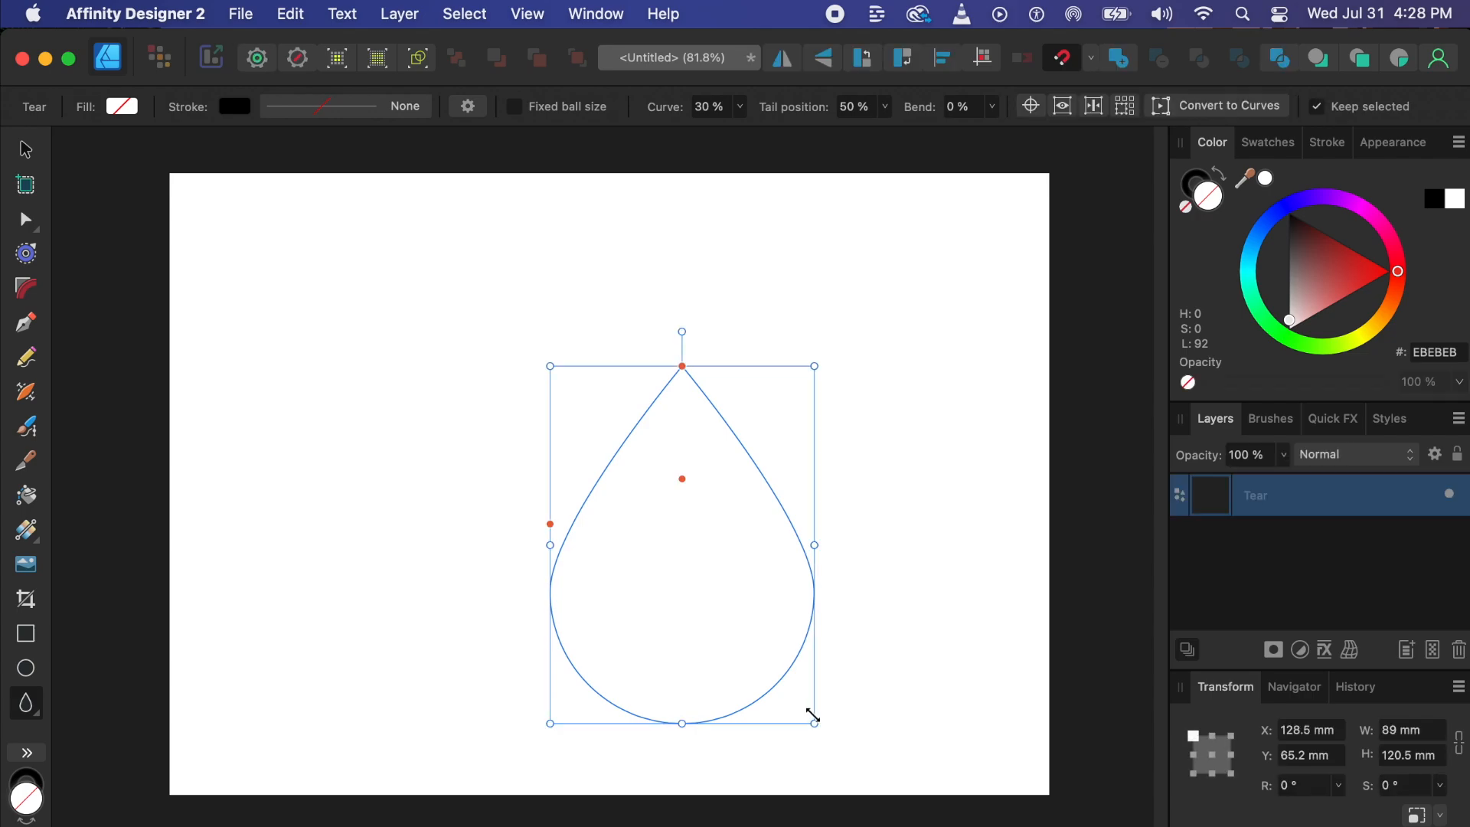
Centre the teardrop on the page and give it a solid 1 pt black stroke.
{"action": "left_click", "coordinate": [27, 153]}
{"action": "mouse_move", "coordinate": [720, 528]}
{"action": "left_mouse_down"}
{"action": "mouse_move", "coordinate": [624, 479]}
{"action": "mouse_move", "coordinate": [643, 473]}
{"action": "left_mouse_up"}
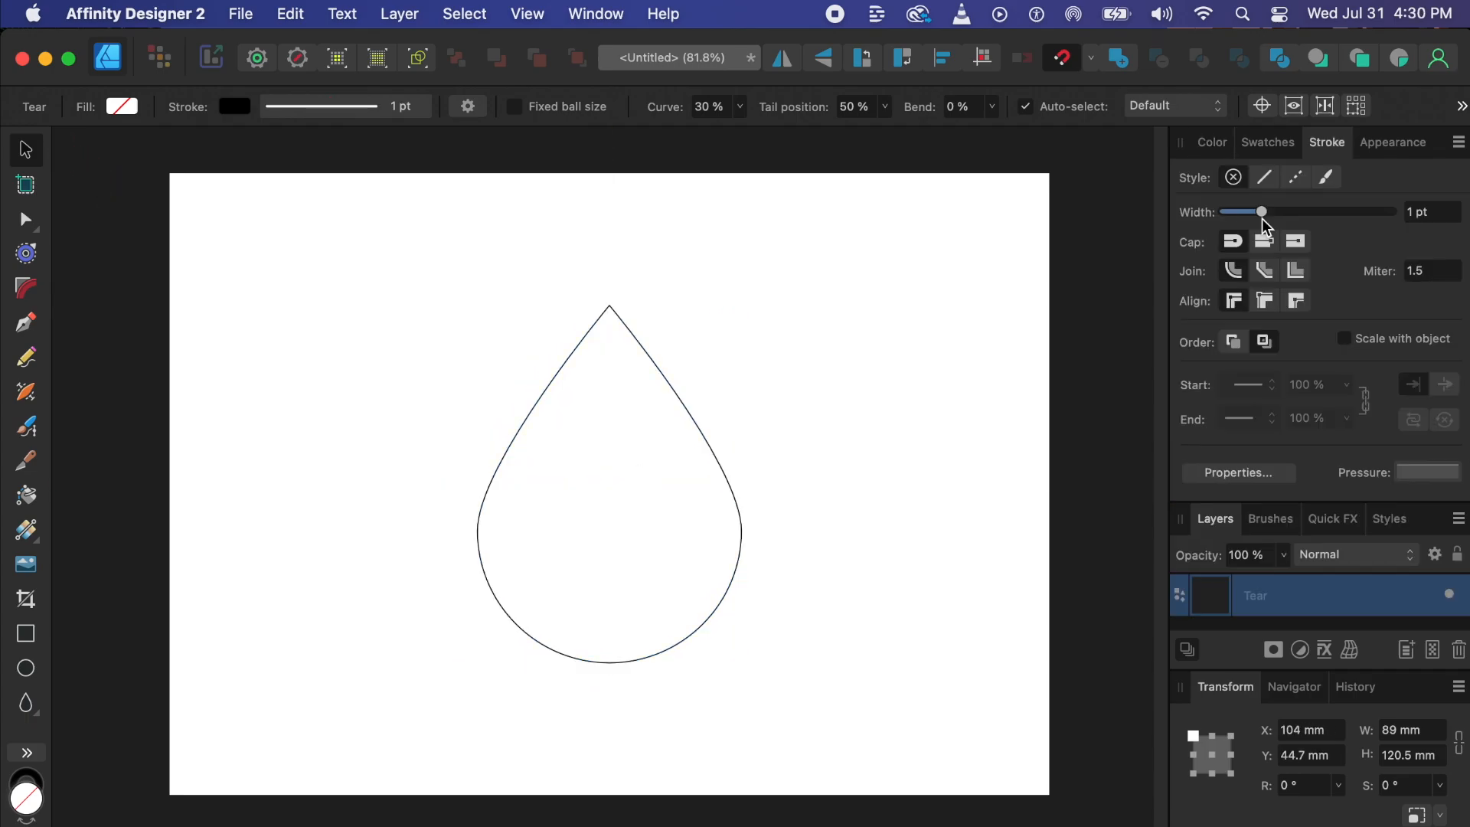
{"action": "left_click_drag", "start_coordinate": [1262, 219], "coordinate": [1261, 214]}
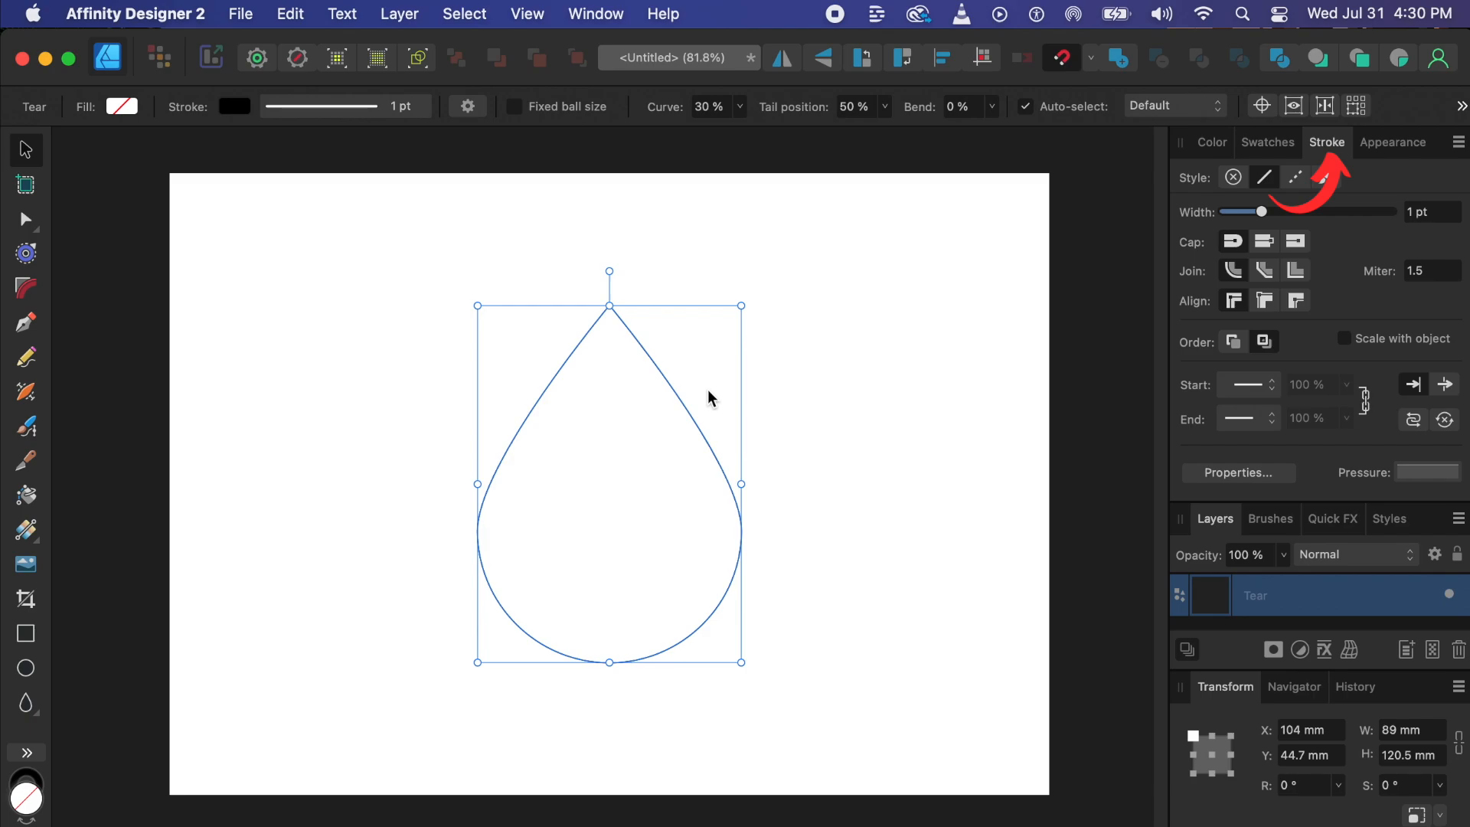
Duplicate the teardrop, shrink the copy to about 44.5 × 70.4 mm and centre it horizontally inside the original.
{"action": "right_click", "coordinate": [1306, 600]}
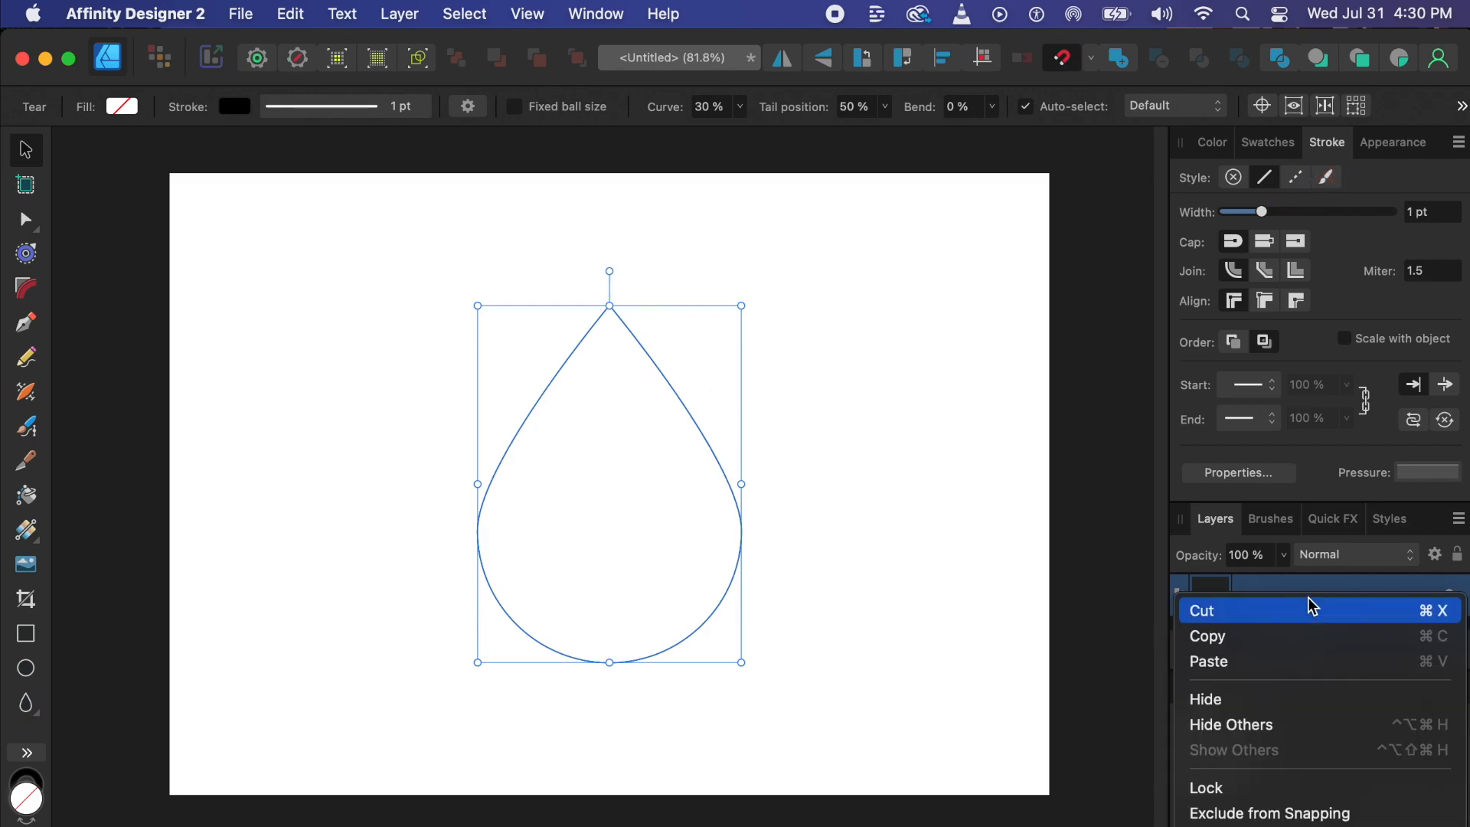
{"action": "scroll", "coordinate": [1307, 821], "scroll_direction": "down", "scroll_amount": 5}
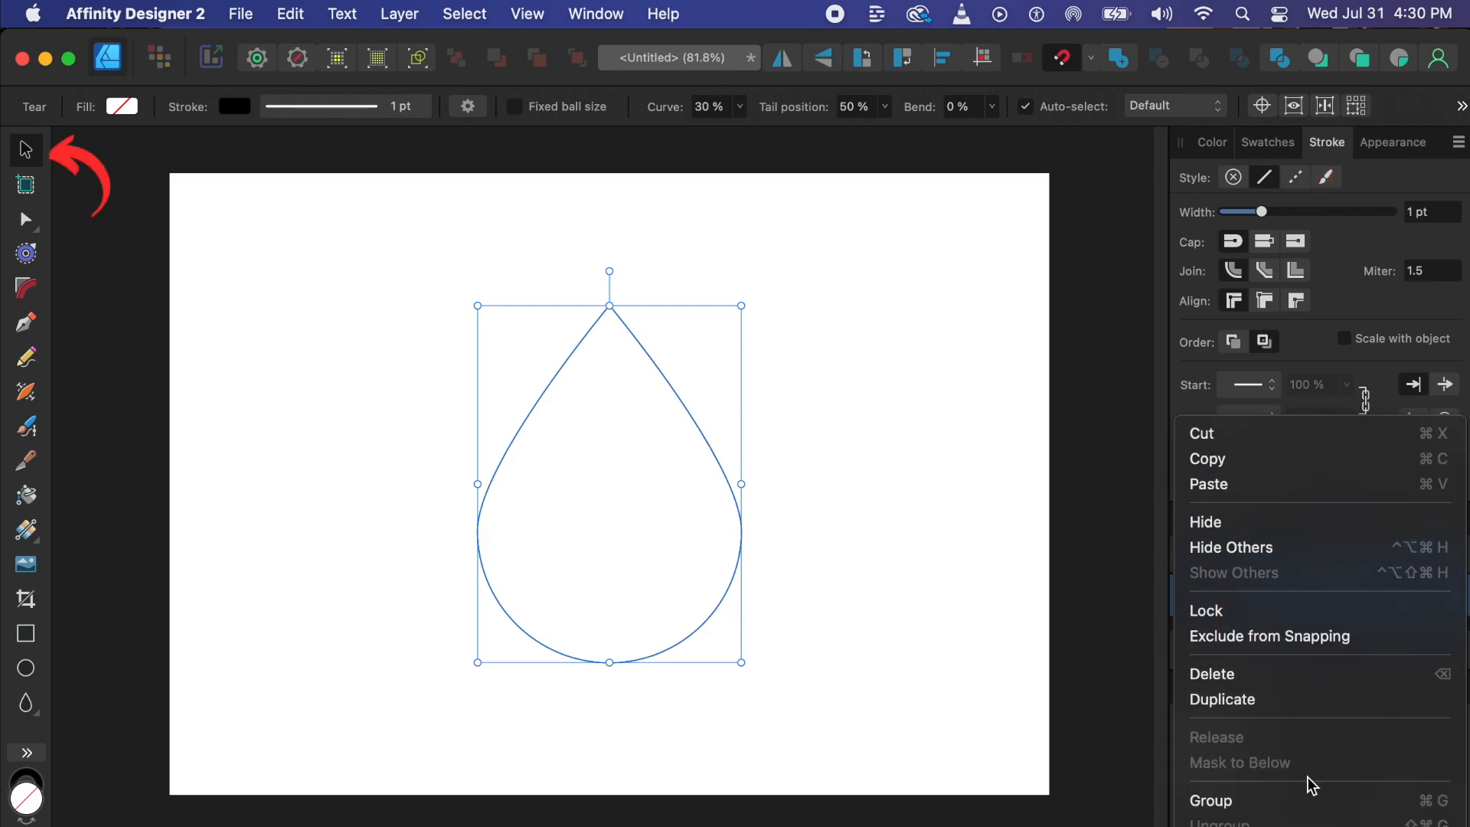
{"action": "left_click", "coordinate": [1277, 677]}
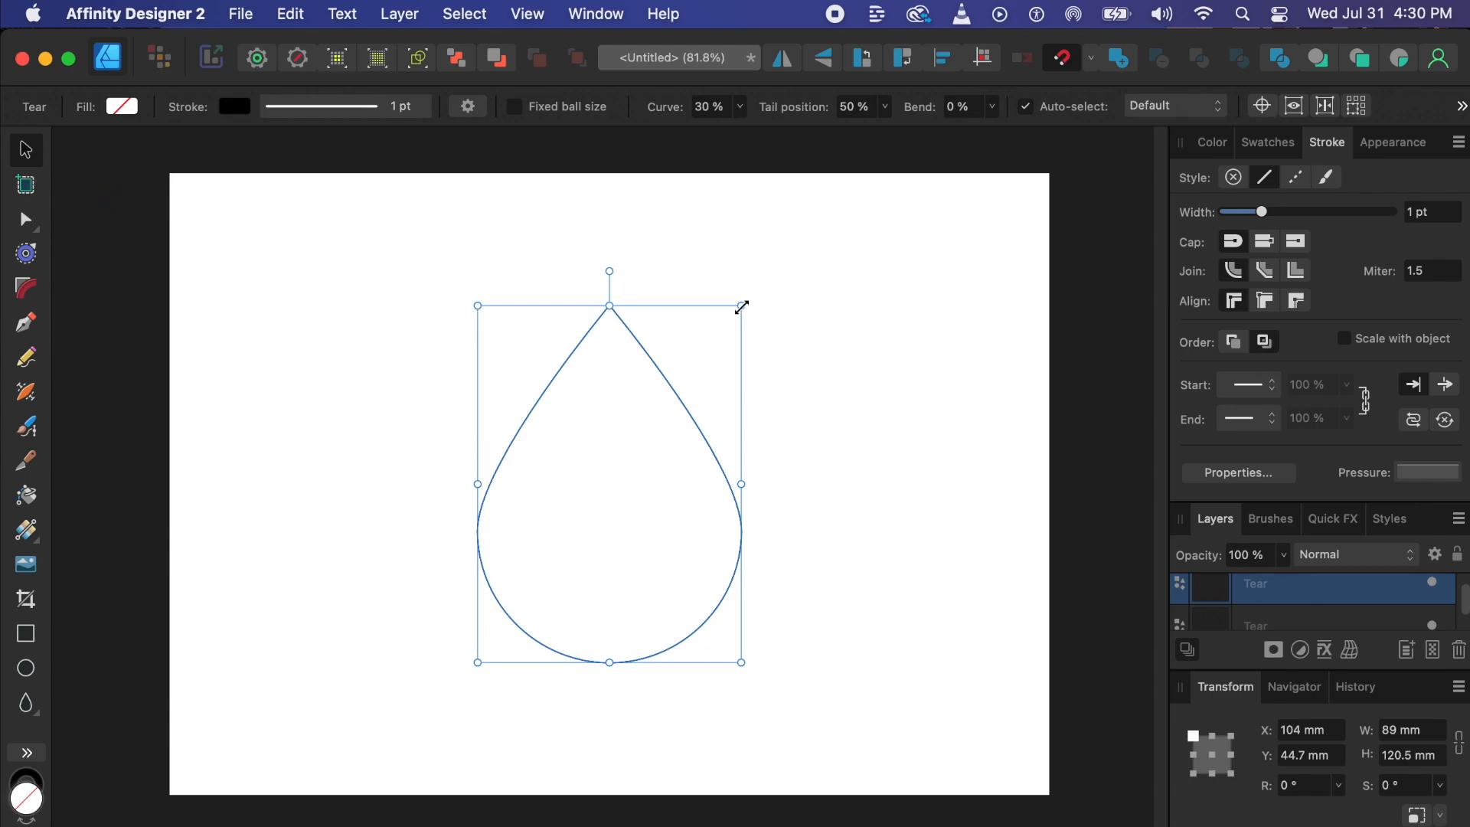
{"action": "left_click_drag", "start_coordinate": [737, 309], "coordinate": [611, 456]}
{"action": "left_click_drag", "start_coordinate": [590, 564], "coordinate": [656, 515]}
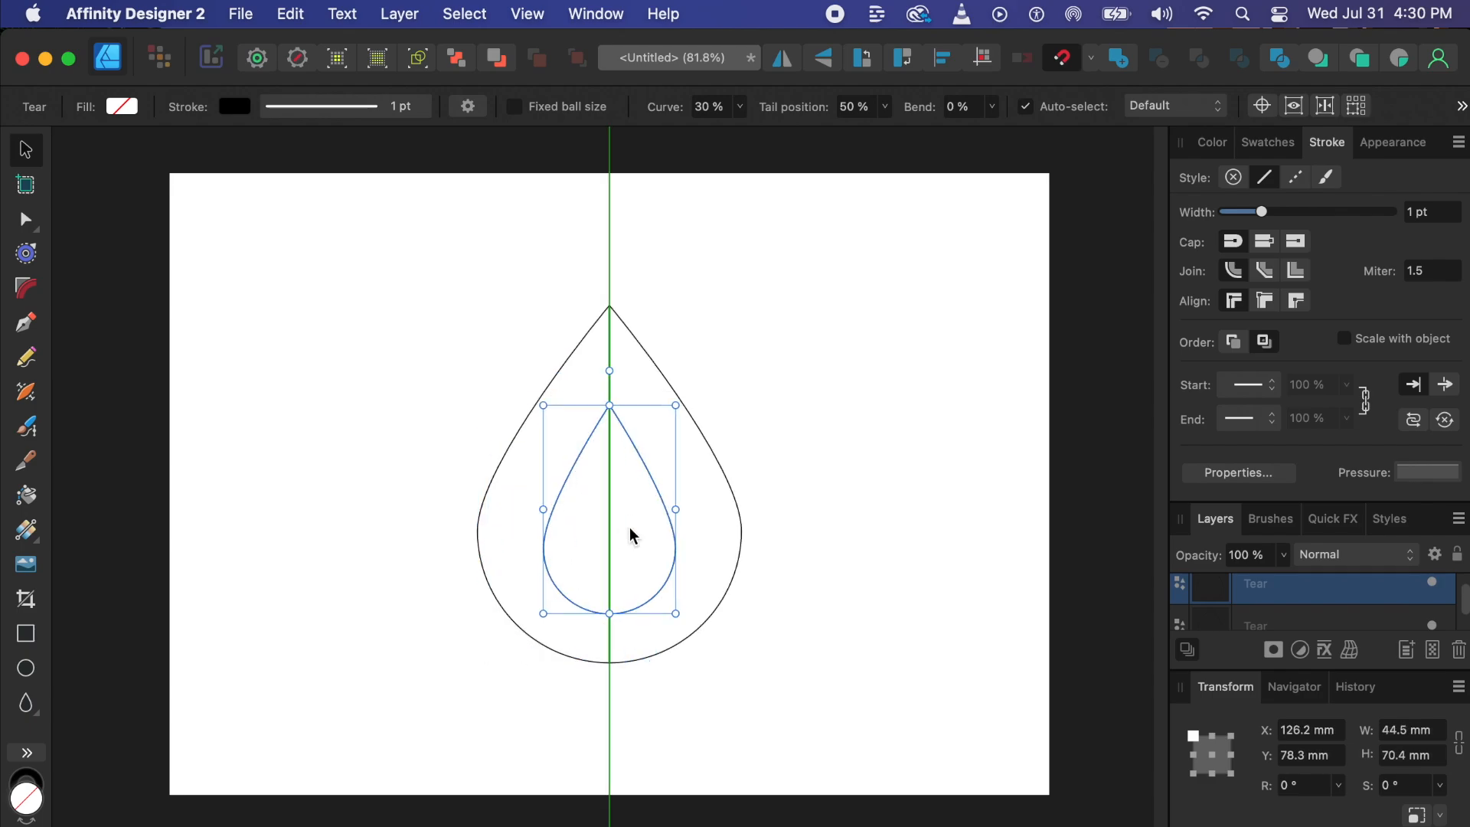
{"action": "left_click", "coordinate": [909, 680]}
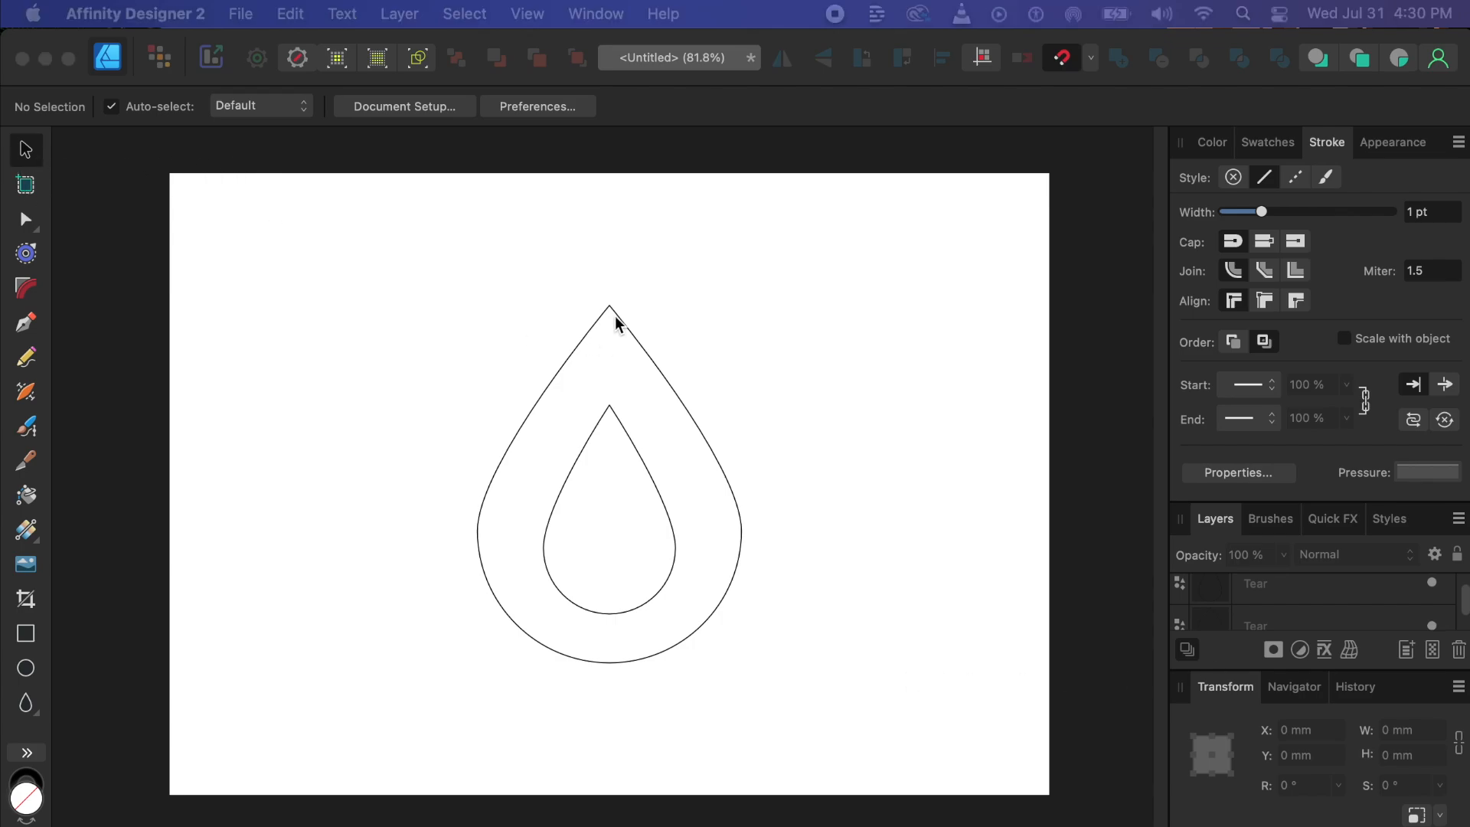
Duplicate the outer teardrop and scale the copy proportionally from its tip so its base meets the inner teardrop's base.
{"action": "left_click", "coordinate": [614, 316]}
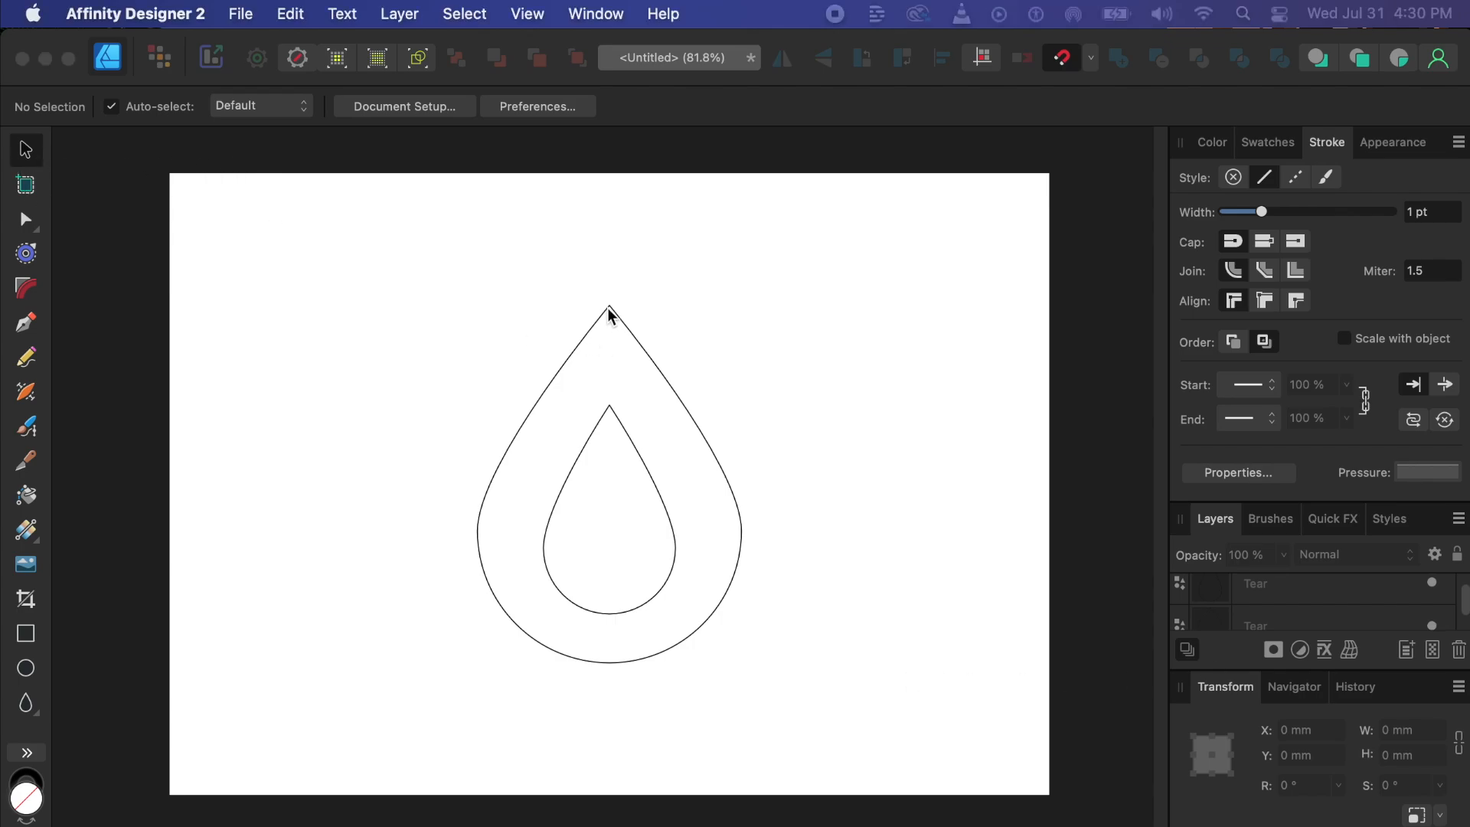
{"action": "left_click", "coordinate": [610, 311]}
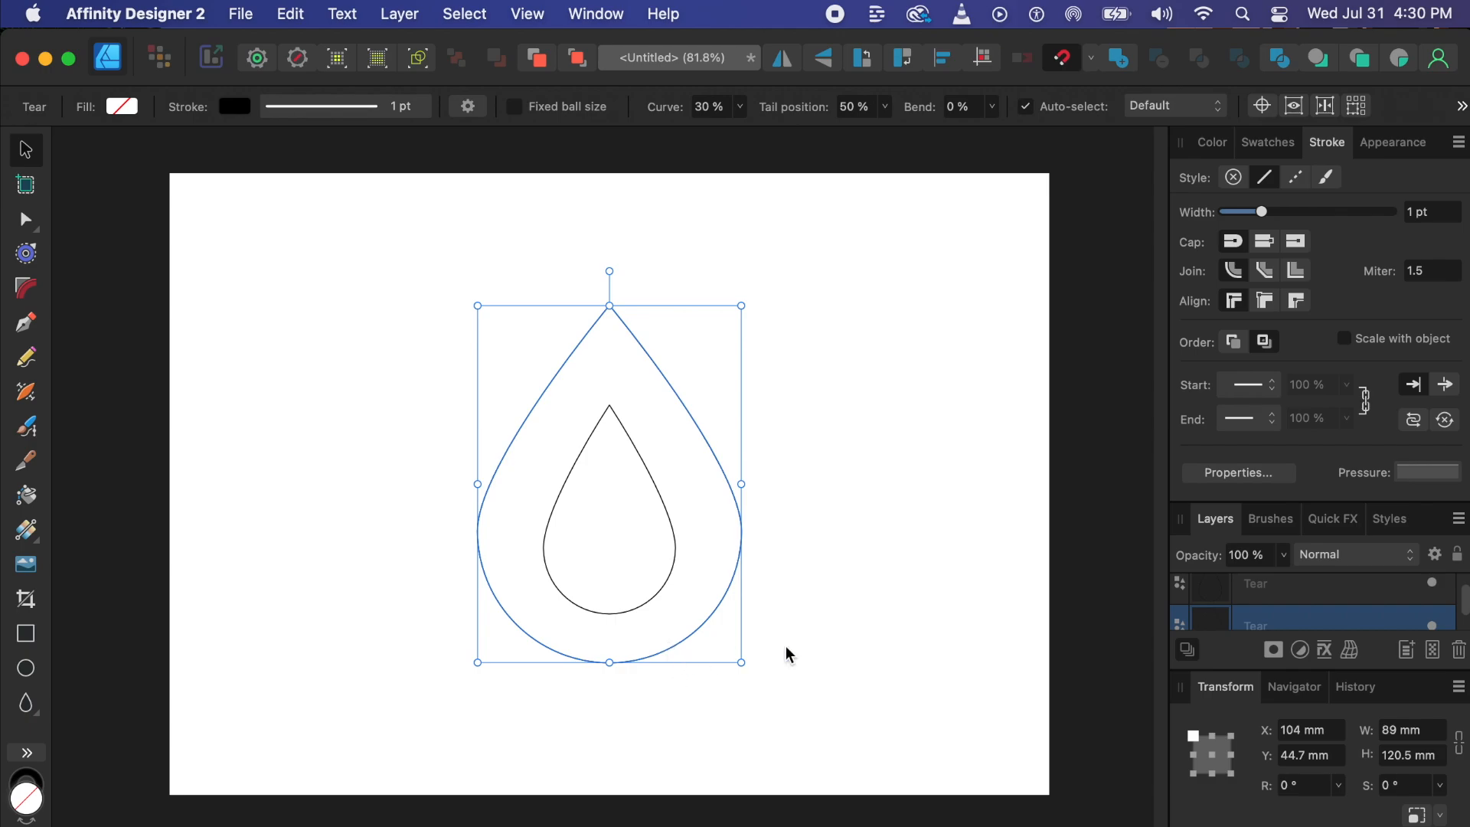
{"action": "right_click", "coordinate": [1313, 622]}
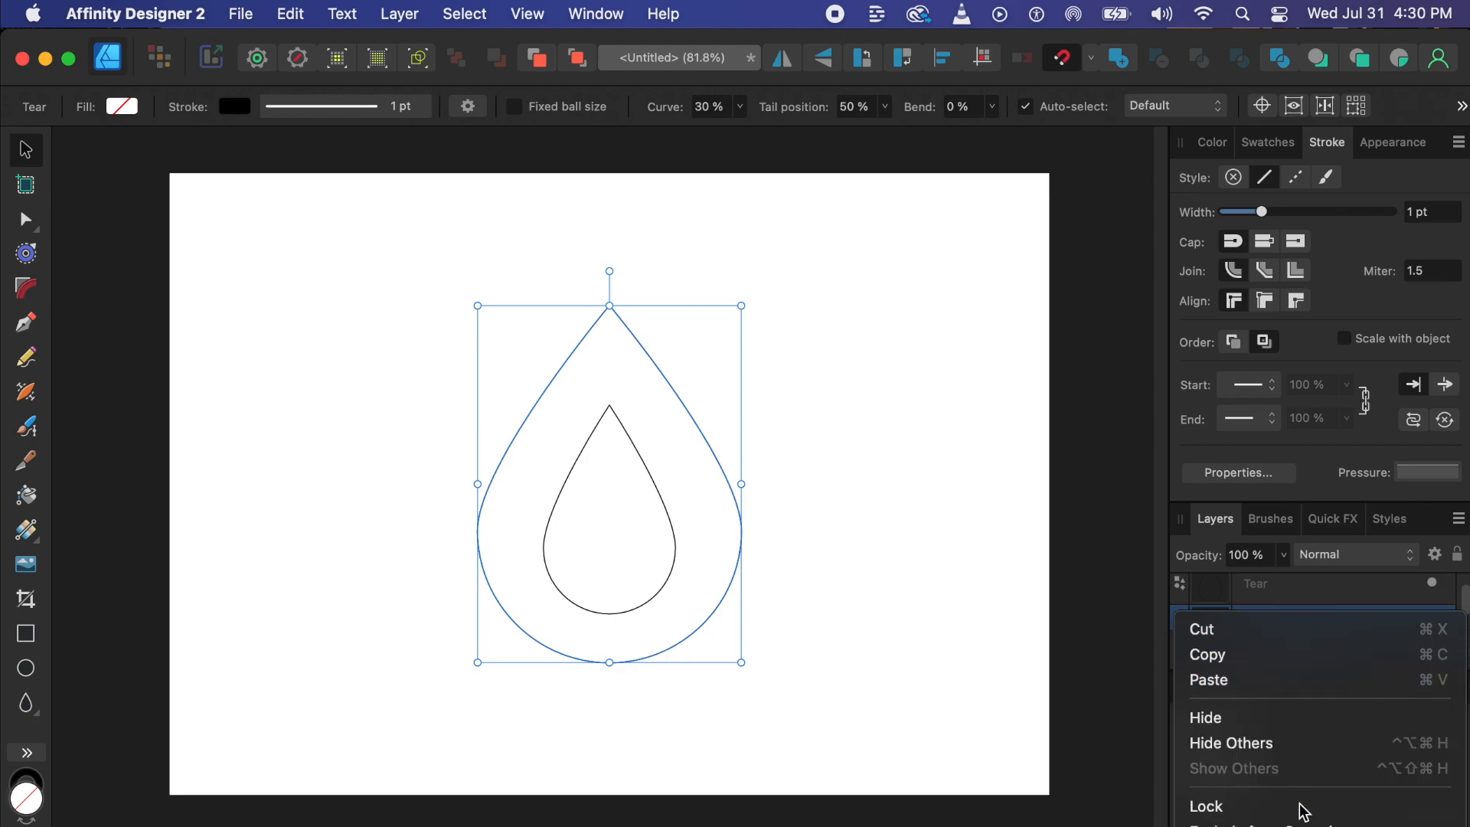
{"action": "left_click", "coordinate": [1302, 777]}
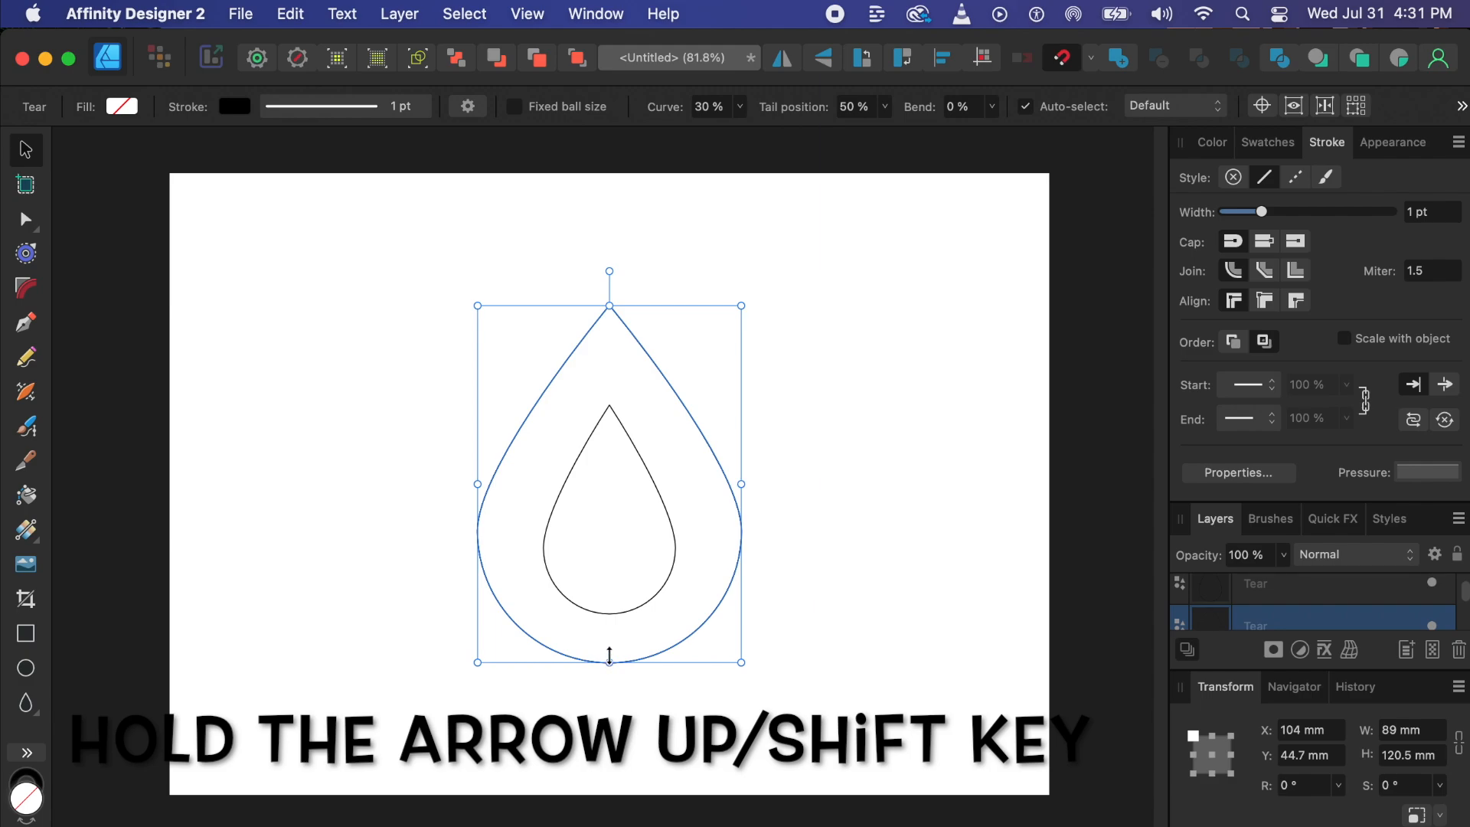
{"action": "mouse_move", "coordinate": [609, 656]}
{"action": "left_mouse_down"}
{"action": "mouse_move", "coordinate": [614, 613]}
{"action": "mouse_move", "coordinate": [609, 666]}
{"action": "left_mouse_up"}
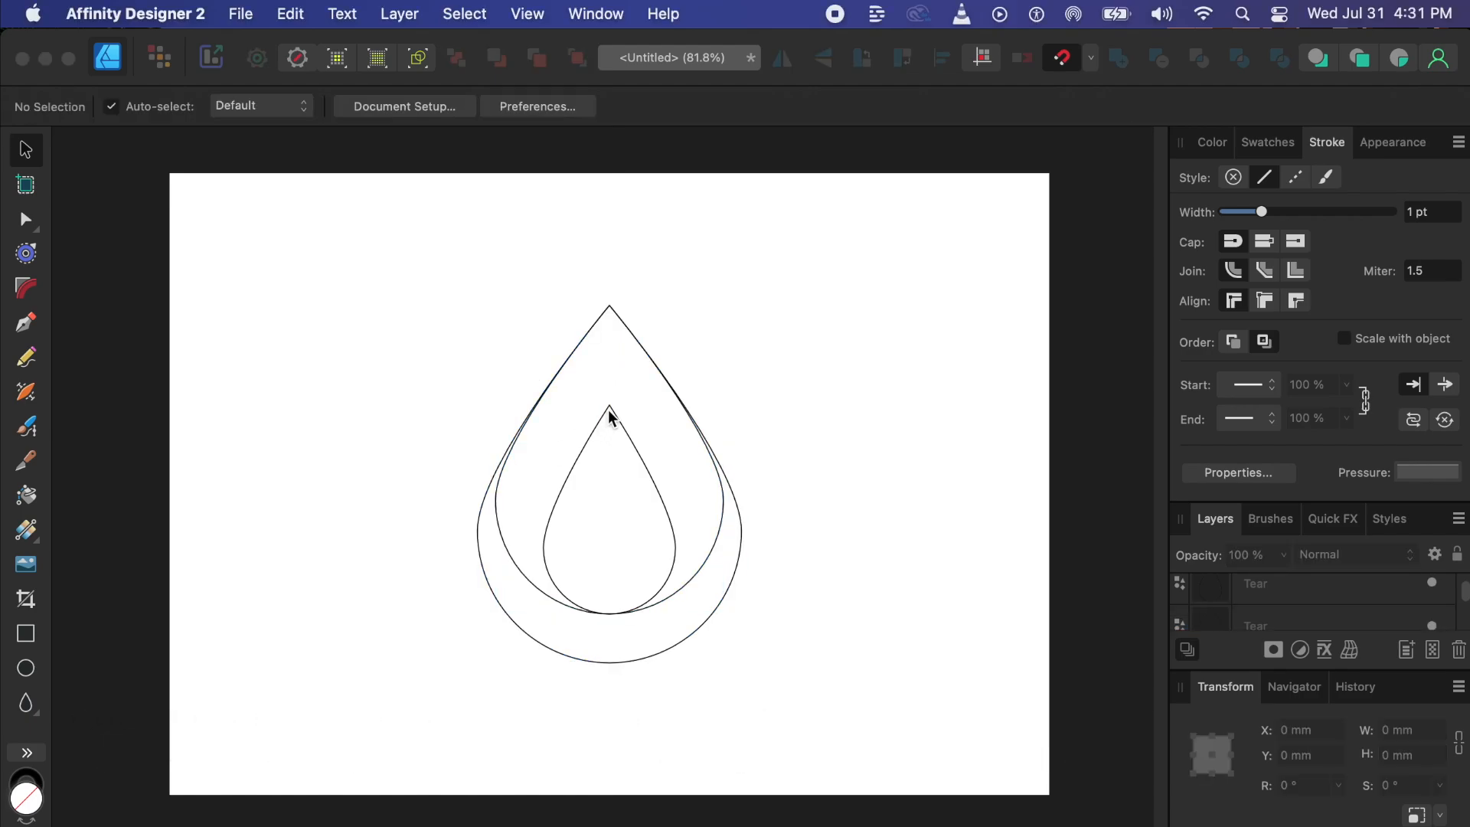
Duplicate the inner teardrop and scale the copy to about 54.9 × 86.9 mm so its base meets the outer teardrop's base.
{"action": "left_click", "coordinate": [609, 410]}
{"action": "left_click", "coordinate": [609, 407]}
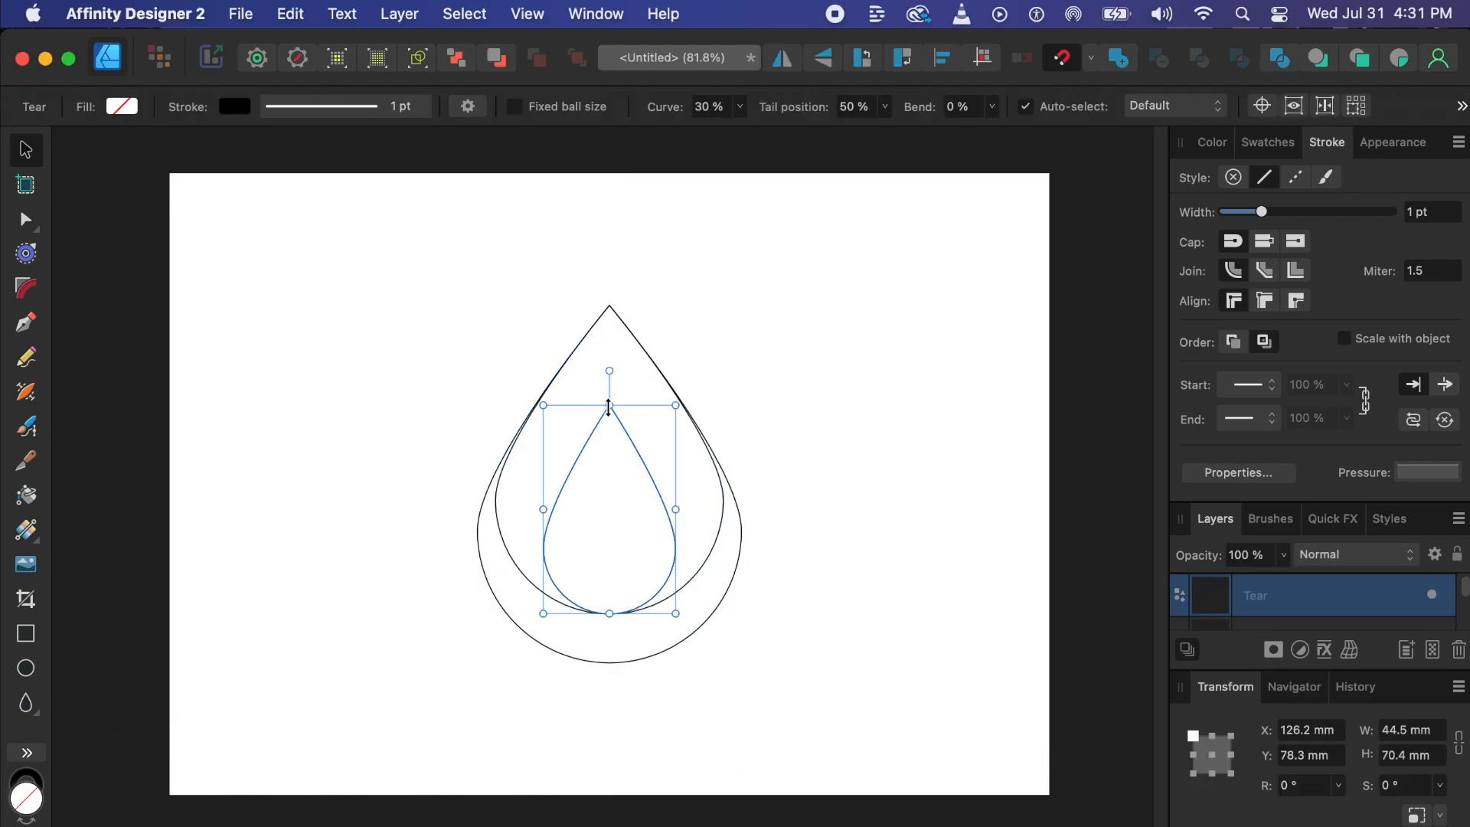
{"action": "right_click", "coordinate": [1256, 595]}
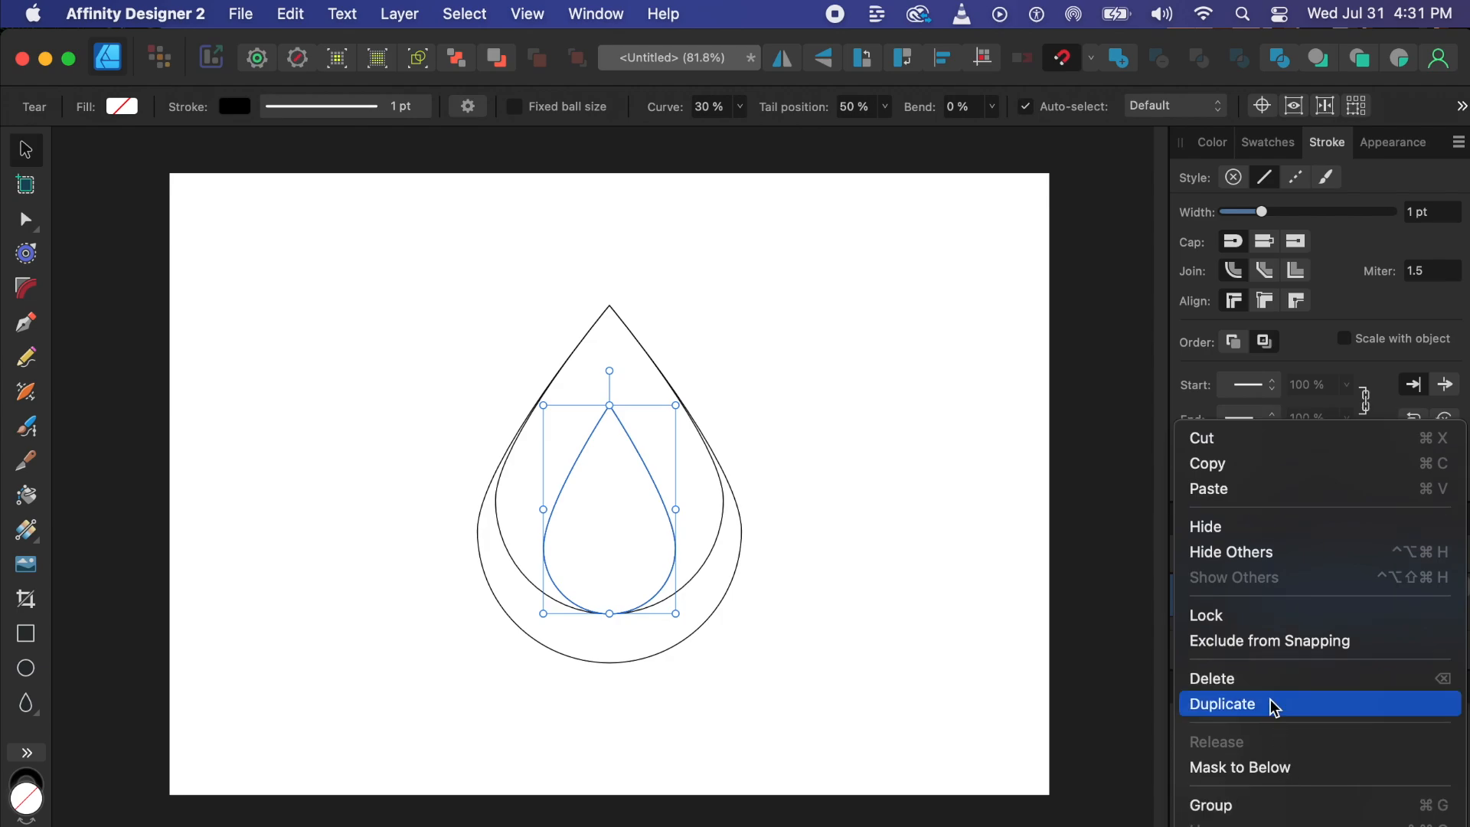
{"action": "left_click", "coordinate": [1273, 719]}
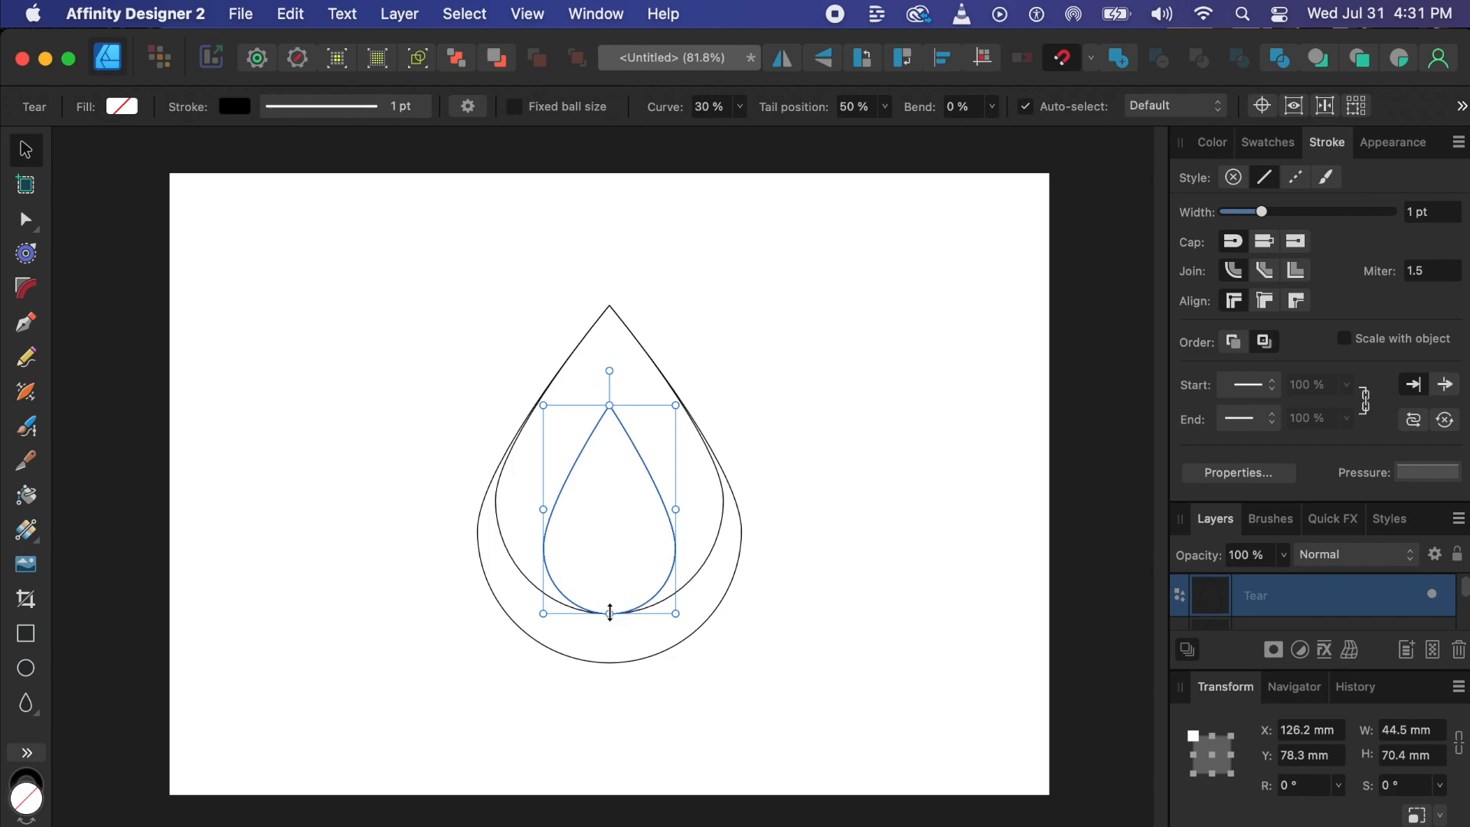
{"action": "left_click_drag", "start_coordinate": [610, 612], "coordinate": [610, 661]}
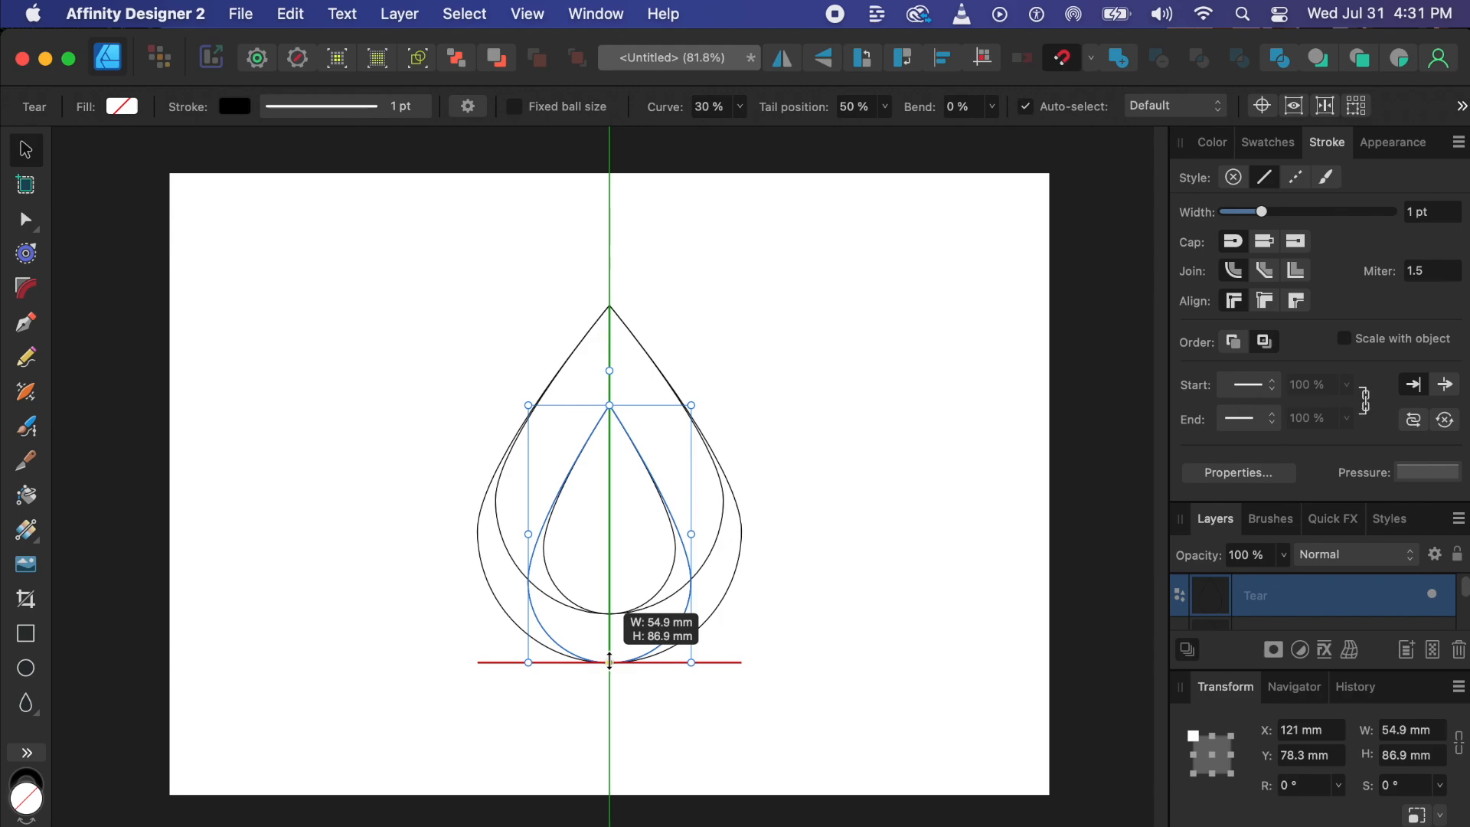
{"action": "left_click_drag", "start_coordinate": [611, 661], "coordinate": [610, 661]}
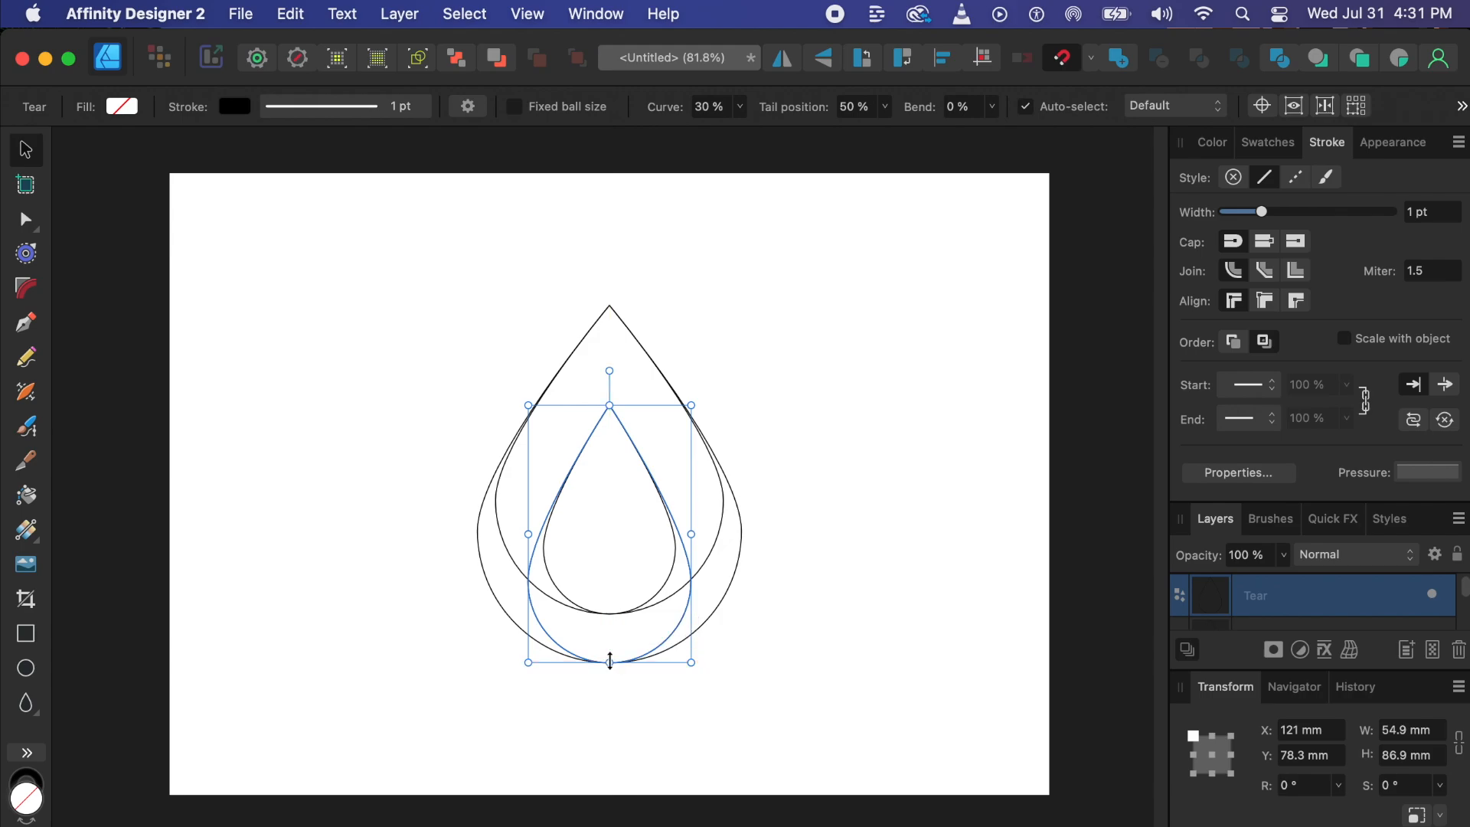
{"action": "left_click", "coordinate": [766, 778]}
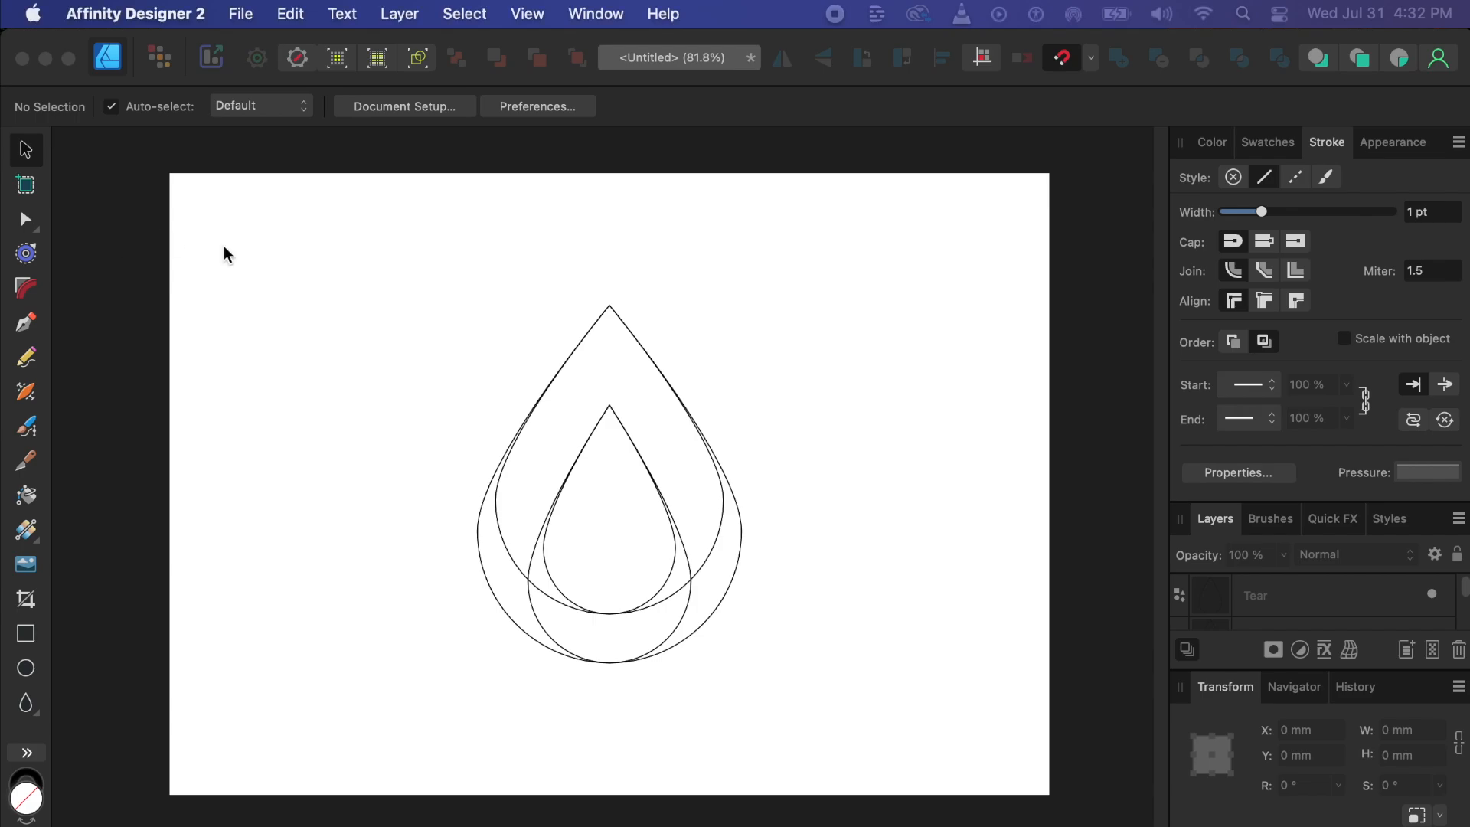
Select all four teardrops and activate the Shape Builder Tool.
{"action": "left_click_drag", "start_coordinate": [947, 598], "coordinate": [963, 685]}
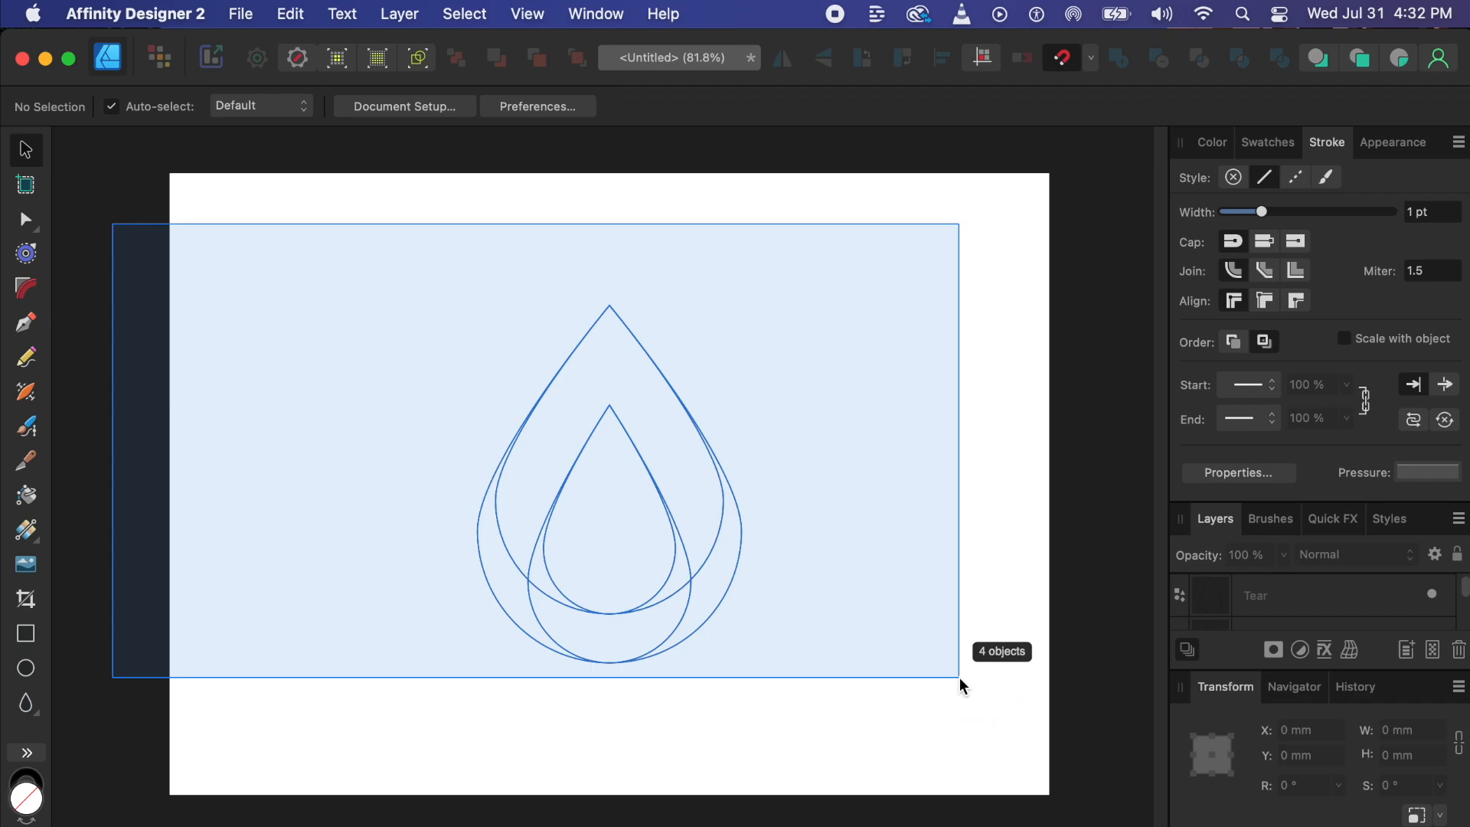
{"action": "left_click_drag", "start_coordinate": [962, 686], "coordinate": [962, 685]}
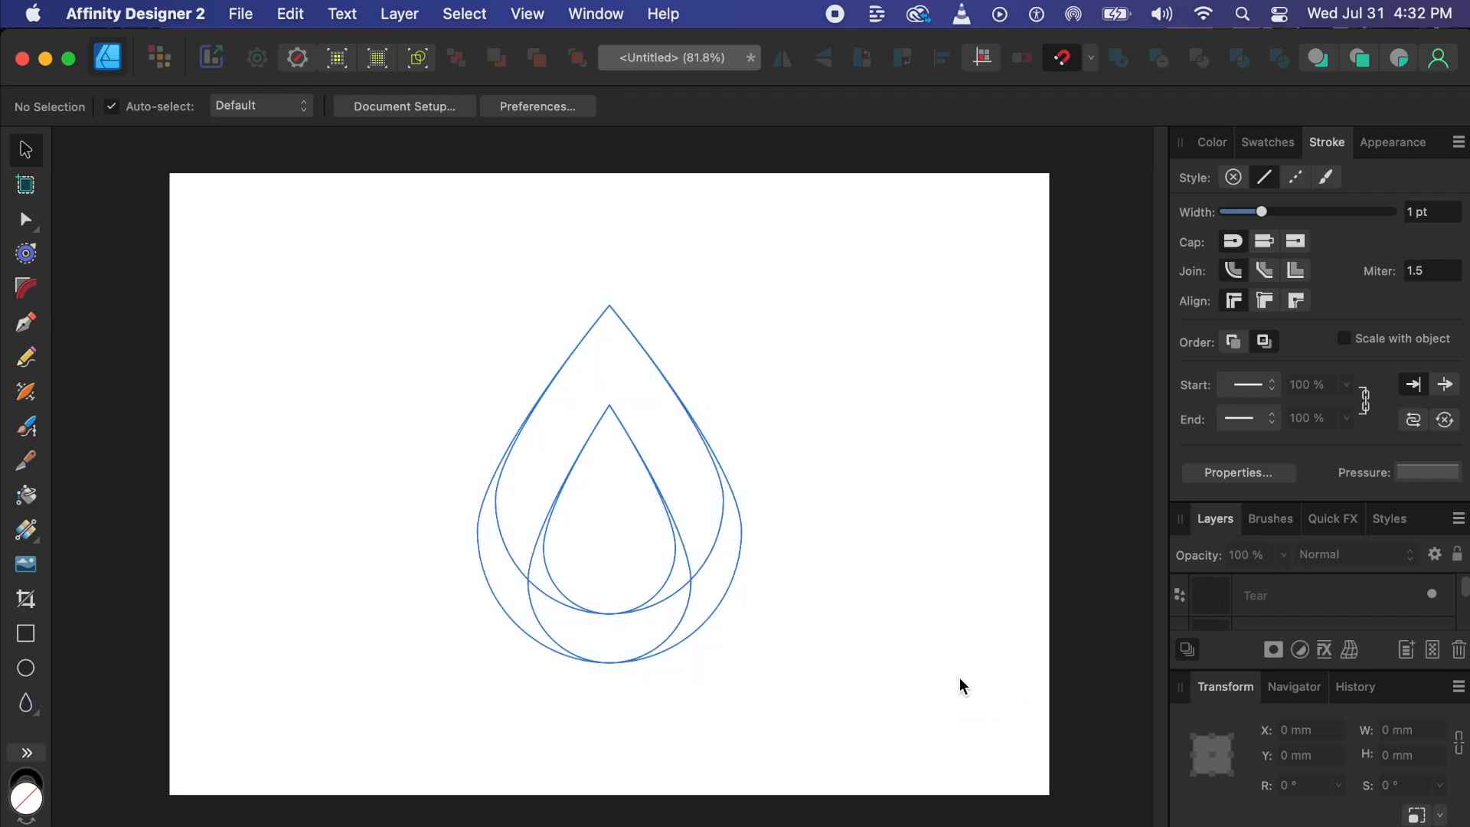
{"action": "left_click", "coordinate": [30, 755]}
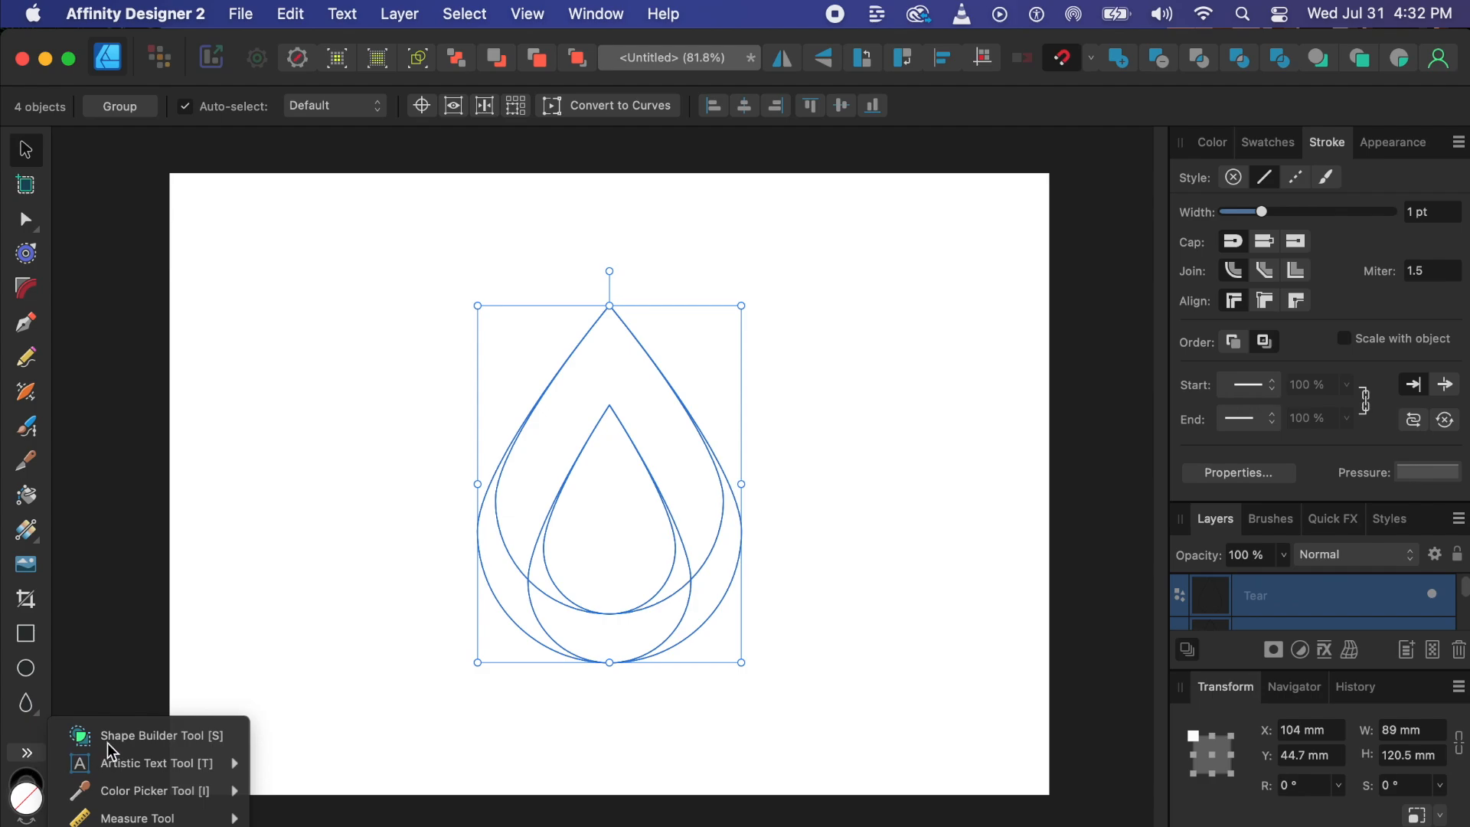
{"action": "left_click", "coordinate": [143, 743]}
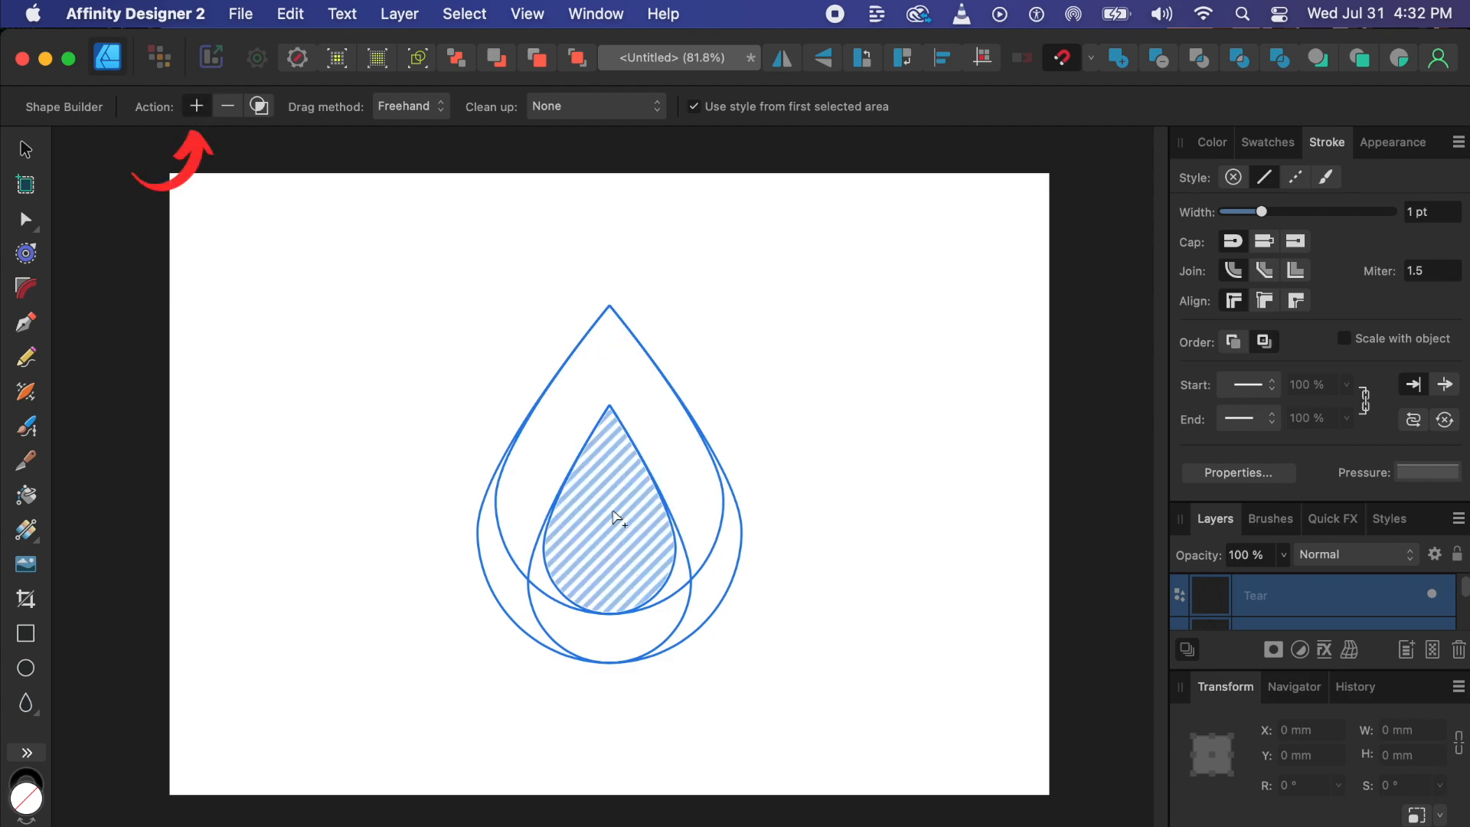
Merge the upper band with its left-hand outer regions, and the lower crescent with its right-hand outer regions, into two interlocking teardrop shapes.
{"action": "mouse_move", "coordinate": [683, 586]}
{"action": "left_mouse_down"}
{"action": "mouse_move", "coordinate": [692, 532]}
{"action": "mouse_move", "coordinate": [656, 419]}
{"action": "mouse_move", "coordinate": [627, 379]}
{"action": "mouse_move", "coordinate": [575, 396]}
{"action": "left_mouse_up"}
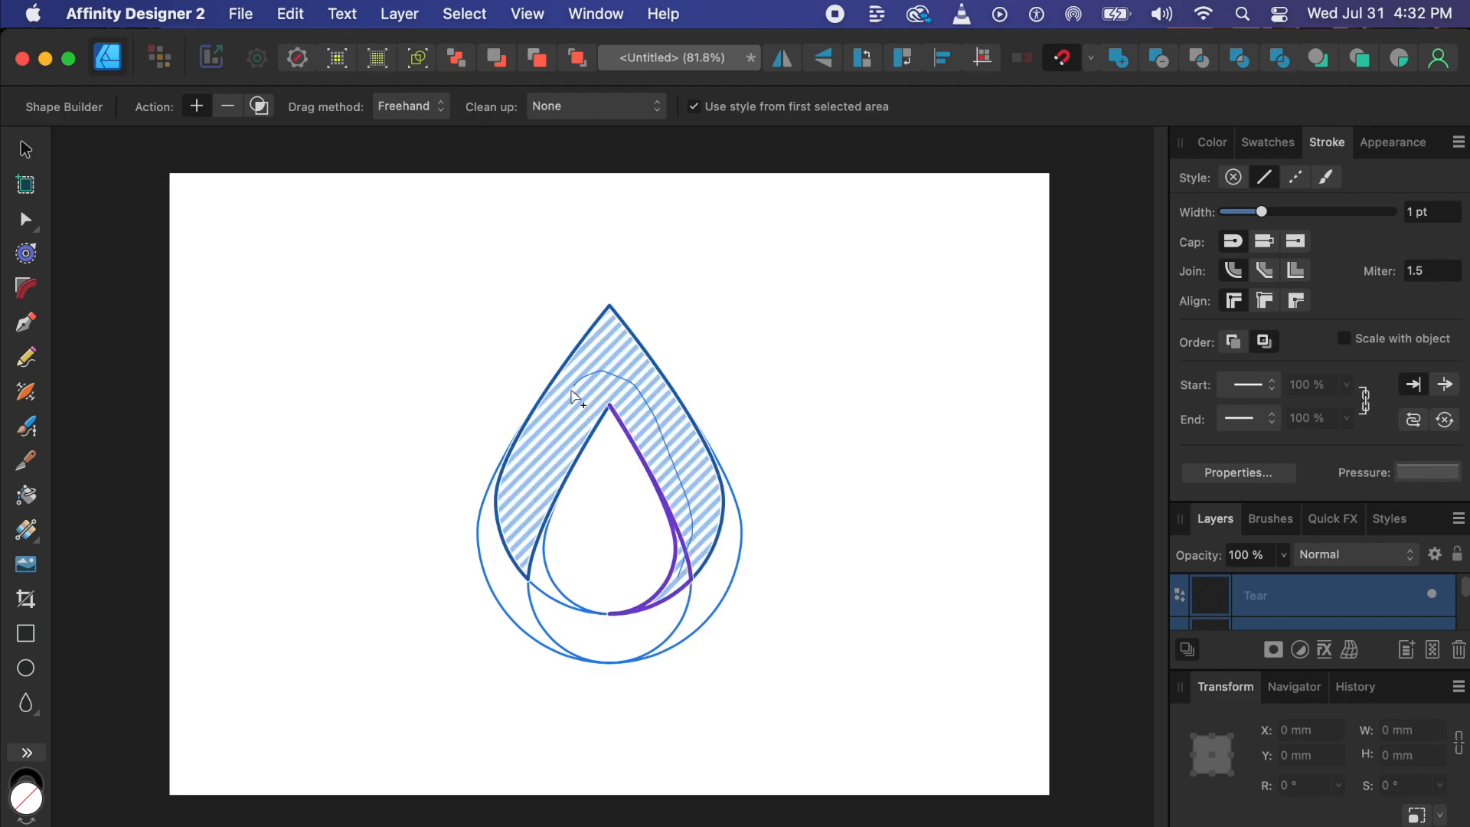
{"action": "left_click_drag", "start_coordinate": [554, 458], "coordinate": [541, 525]}
{"action": "left_click_drag", "start_coordinate": [516, 545], "coordinate": [518, 582]}
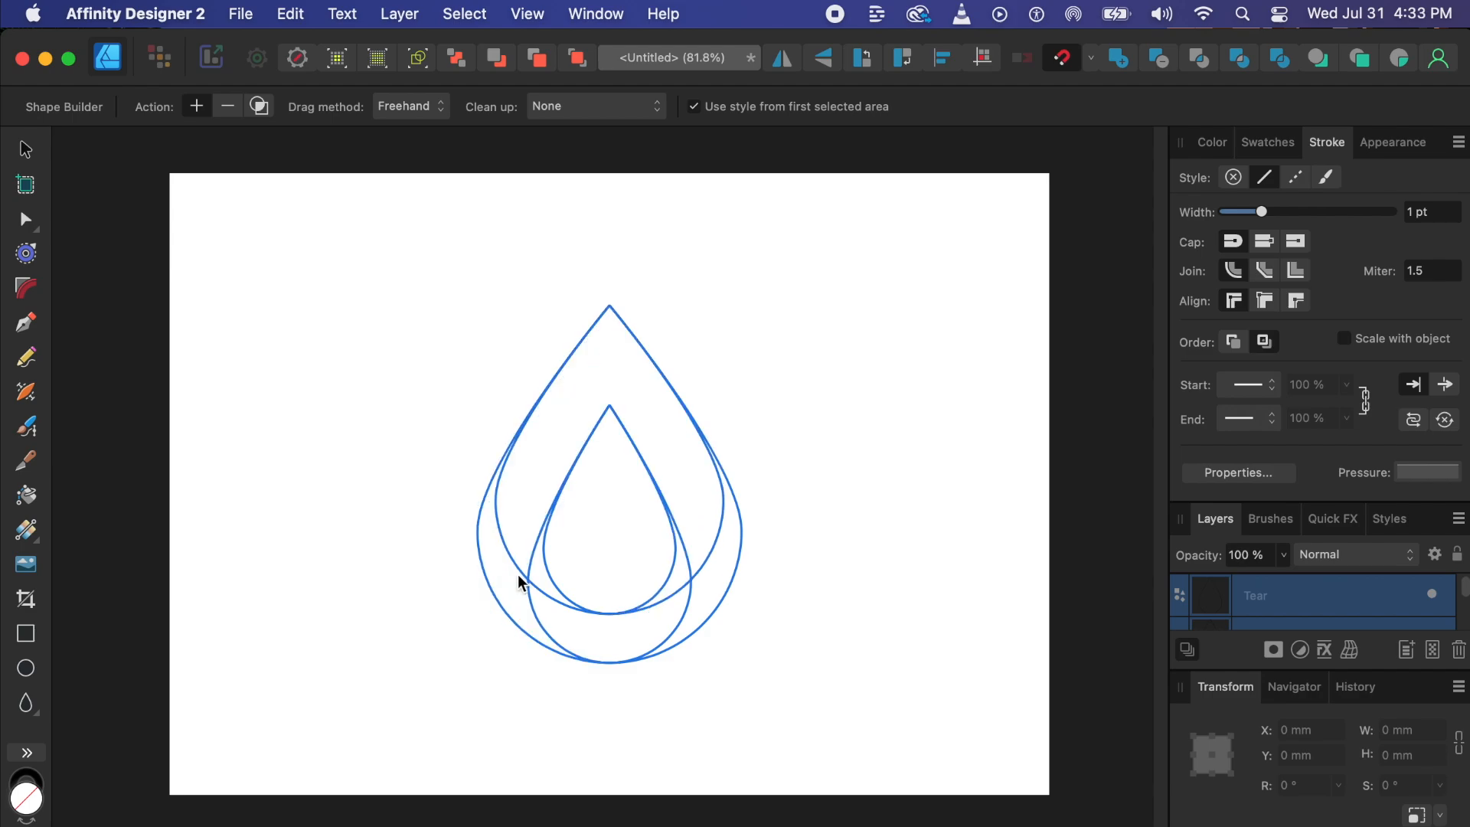
{"action": "left_click", "coordinate": [527, 583]}
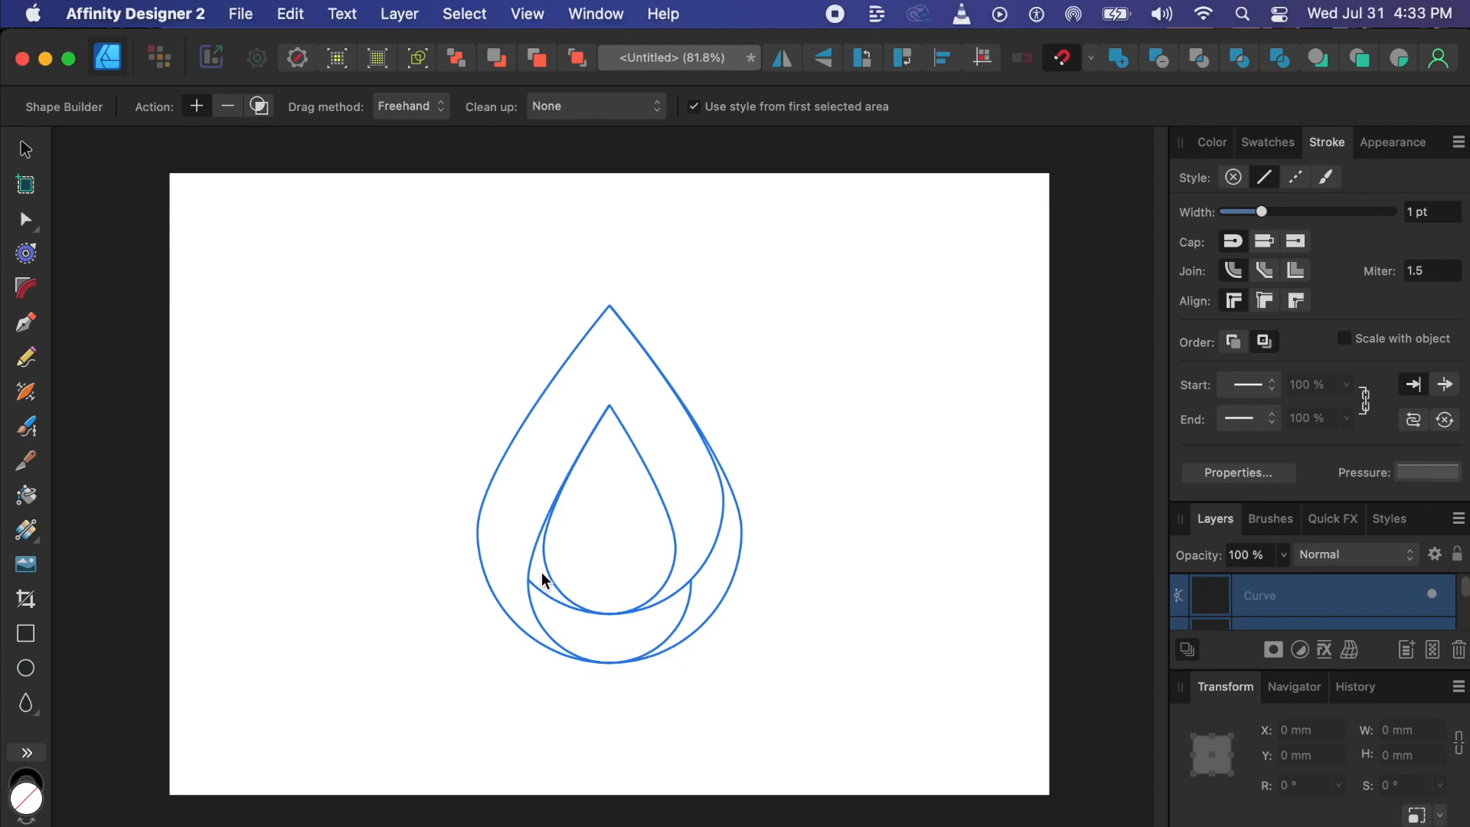
{"action": "mouse_move", "coordinate": [542, 579]}
{"action": "left_mouse_down"}
{"action": "mouse_move", "coordinate": [571, 635]}
{"action": "mouse_move", "coordinate": [677, 642]}
{"action": "left_mouse_up"}
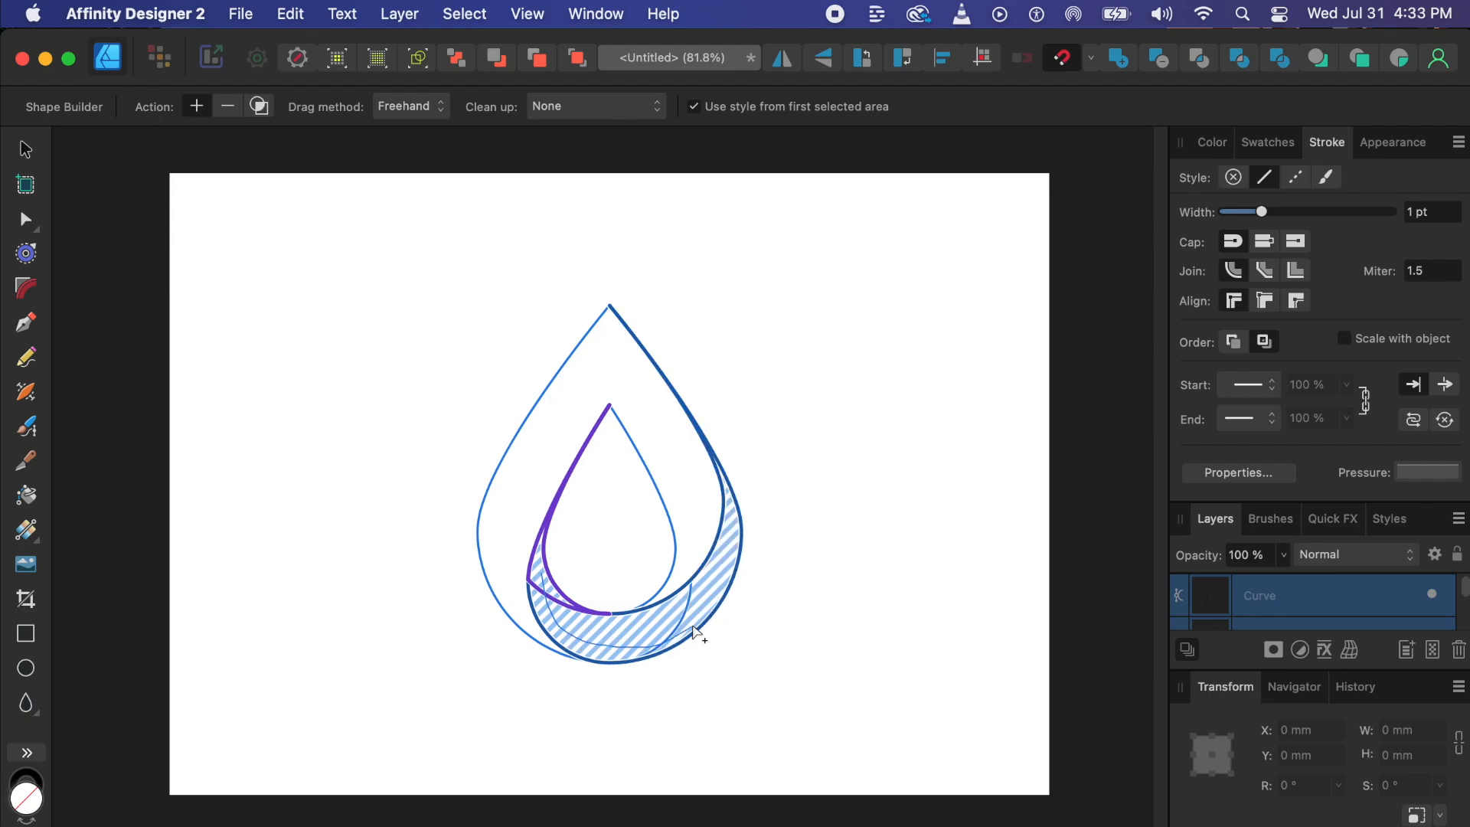
{"action": "mouse_move", "coordinate": [697, 634]}
{"action": "left_mouse_down"}
{"action": "mouse_move", "coordinate": [659, 673]}
{"action": "mouse_move", "coordinate": [663, 700]}
{"action": "left_mouse_up"}
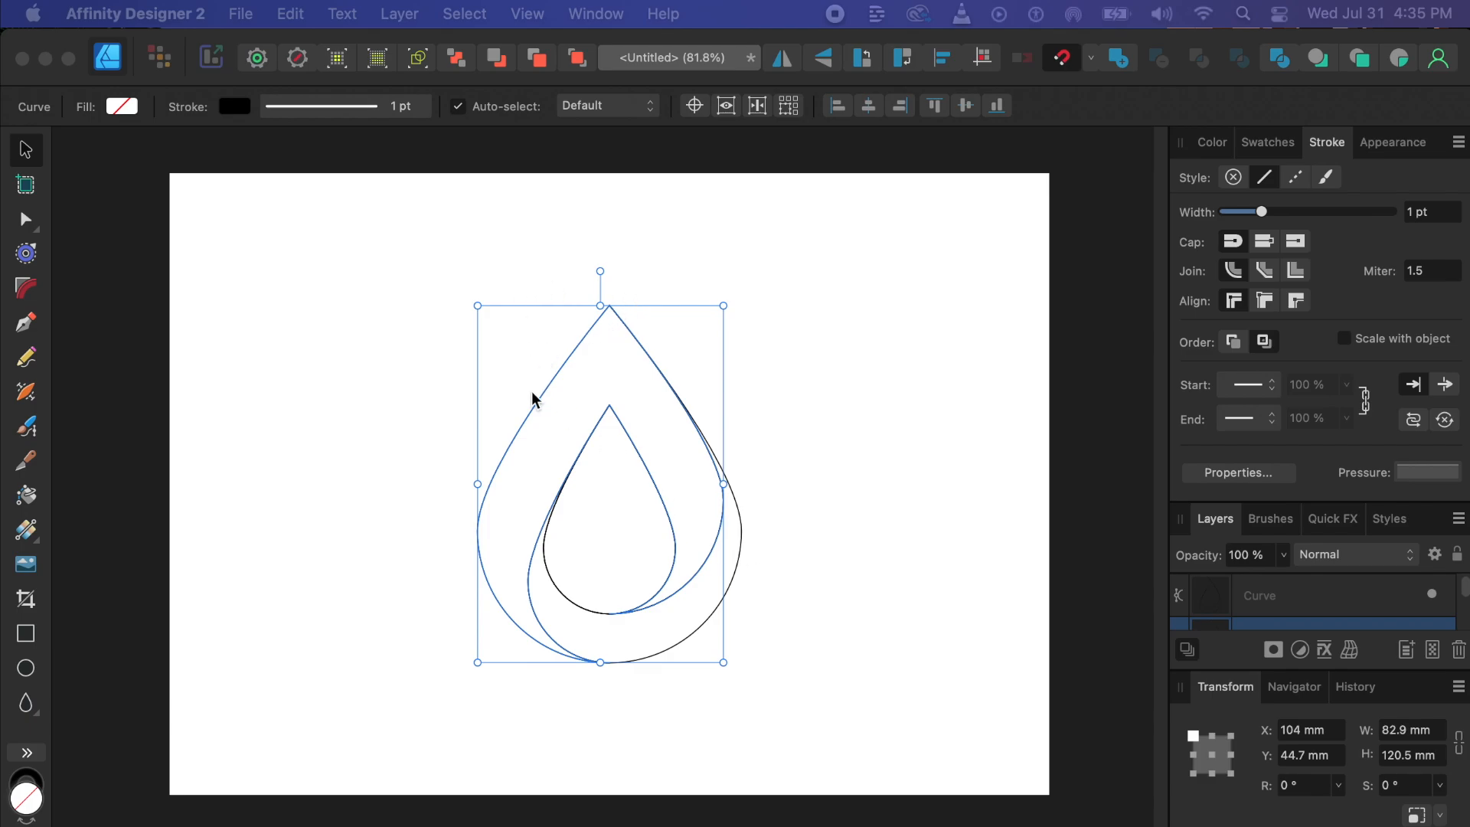
Fill the upper-left interlocking shape with the light blue 61A0F7.
{"action": "left_click", "coordinate": [1214, 143]}
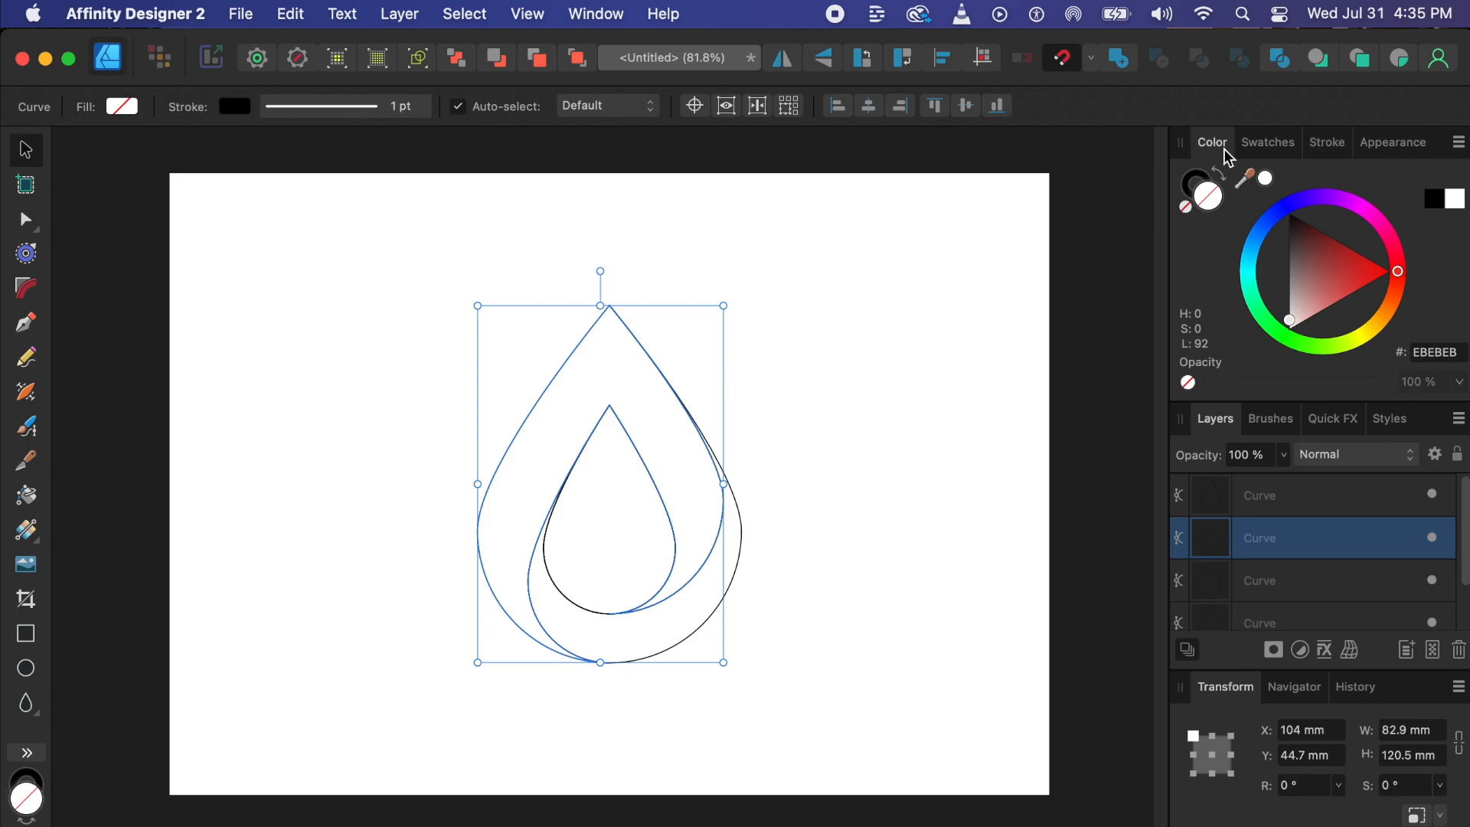
{"action": "left_click", "coordinate": [1402, 271]}
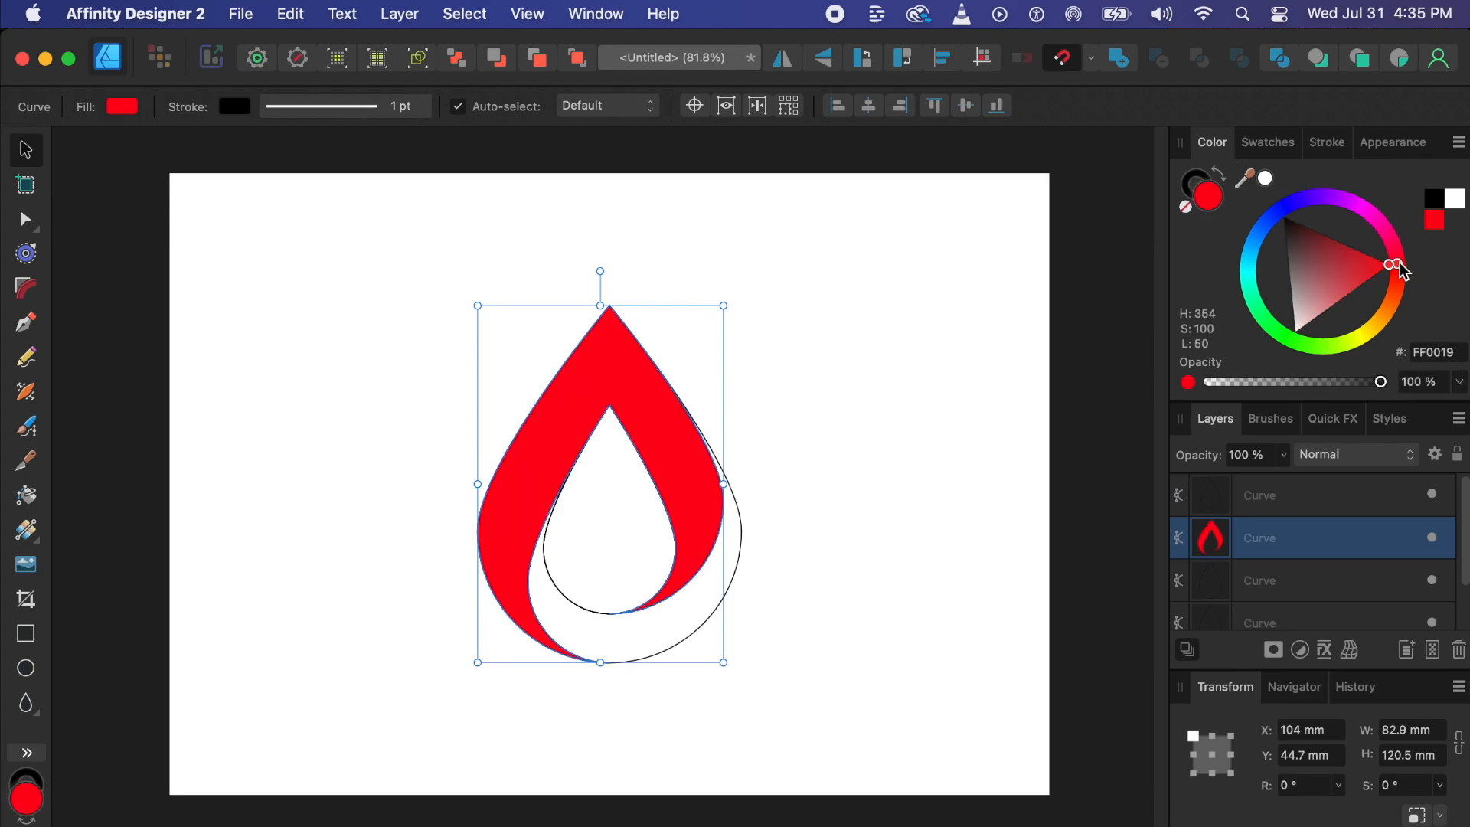
{"action": "left_click", "coordinate": [1276, 216]}
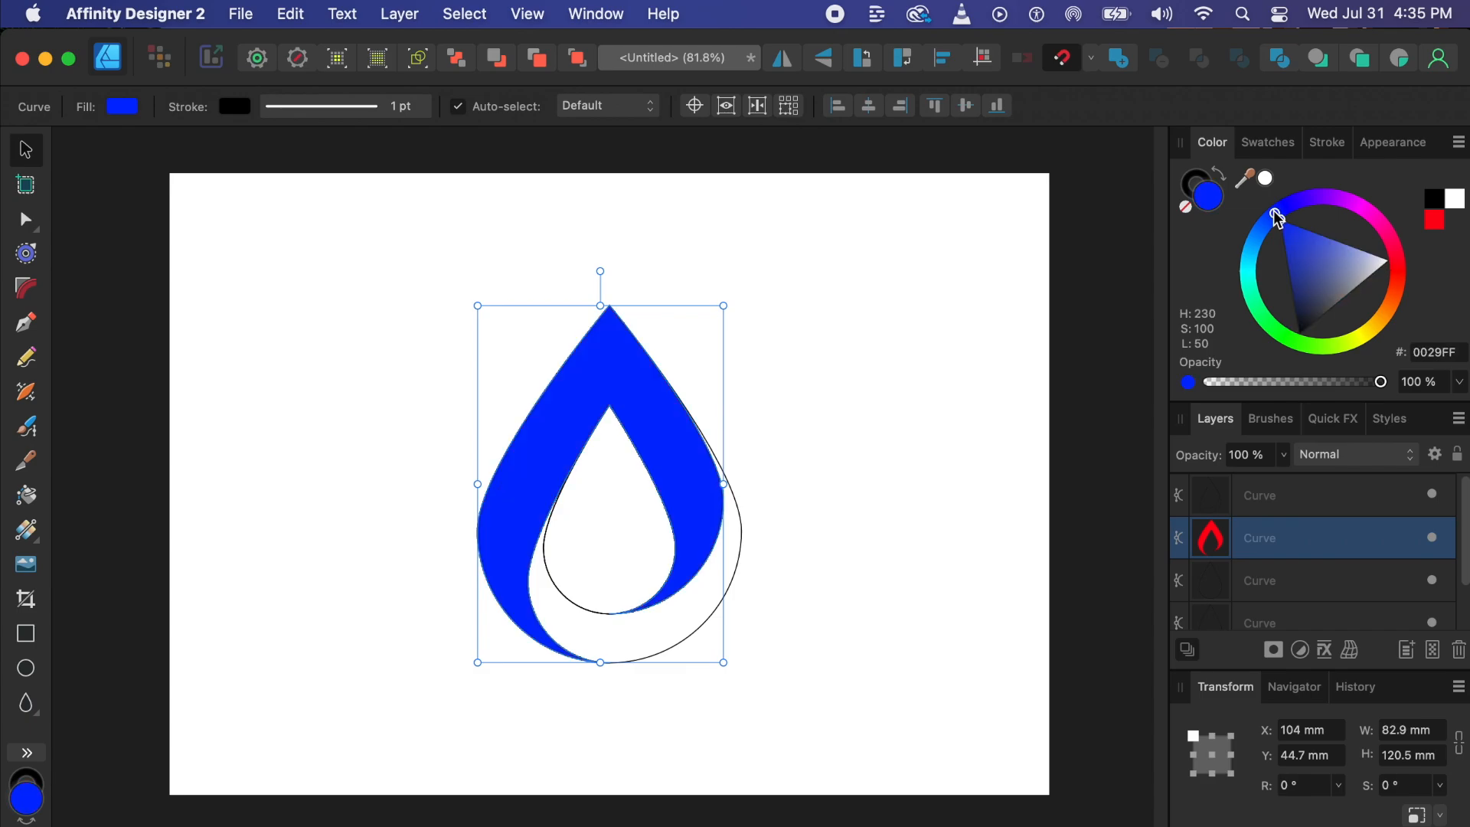
{"action": "left_click", "coordinate": [1269, 227]}
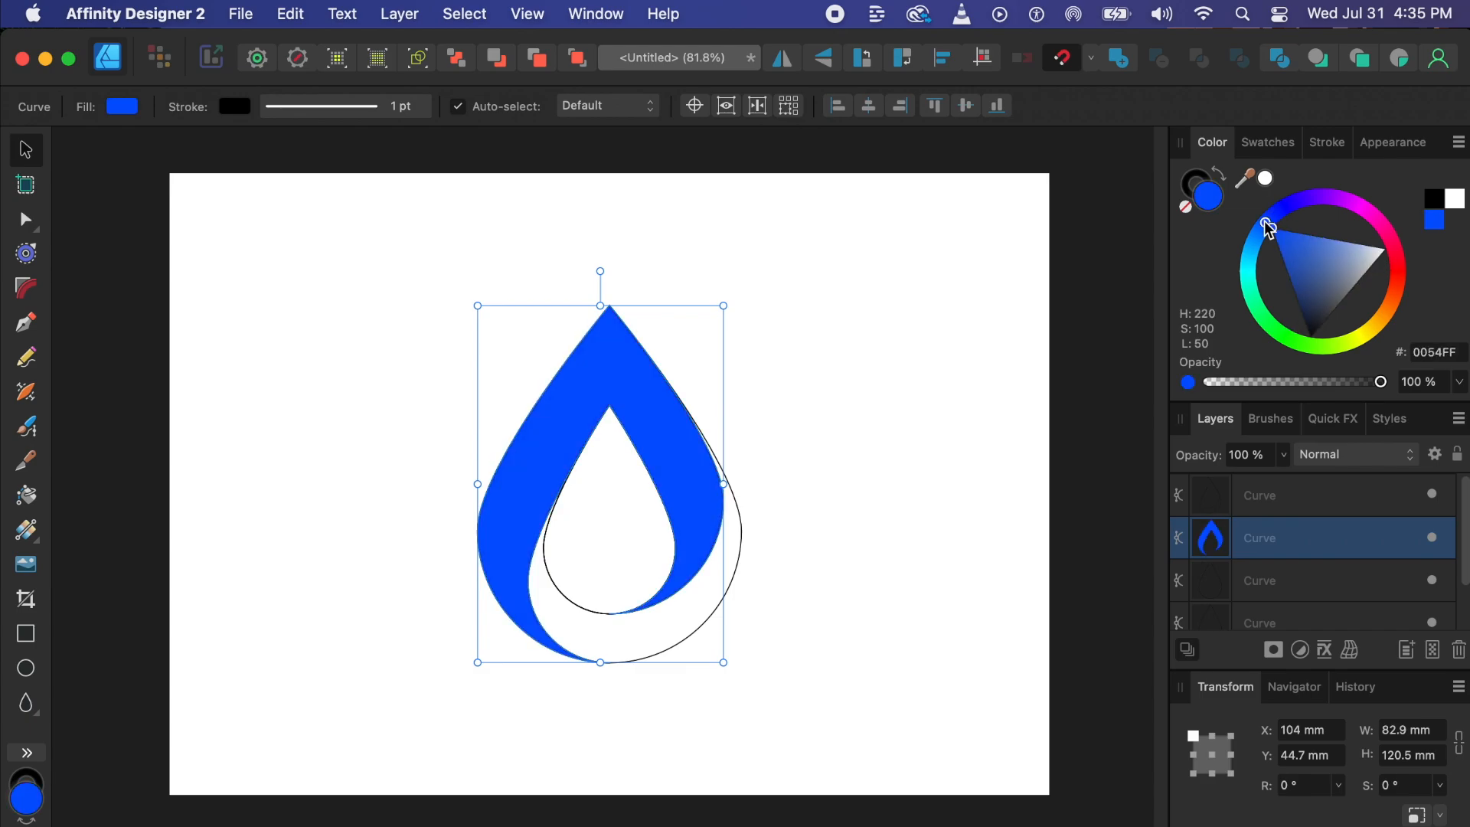
{"action": "mouse_move", "coordinate": [1267, 224]}
{"action": "left_mouse_down"}
{"action": "mouse_move", "coordinate": [1250, 246]}
{"action": "mouse_move", "coordinate": [1261, 231]}
{"action": "left_mouse_up"}
{"action": "left_click", "coordinate": [1313, 239]}
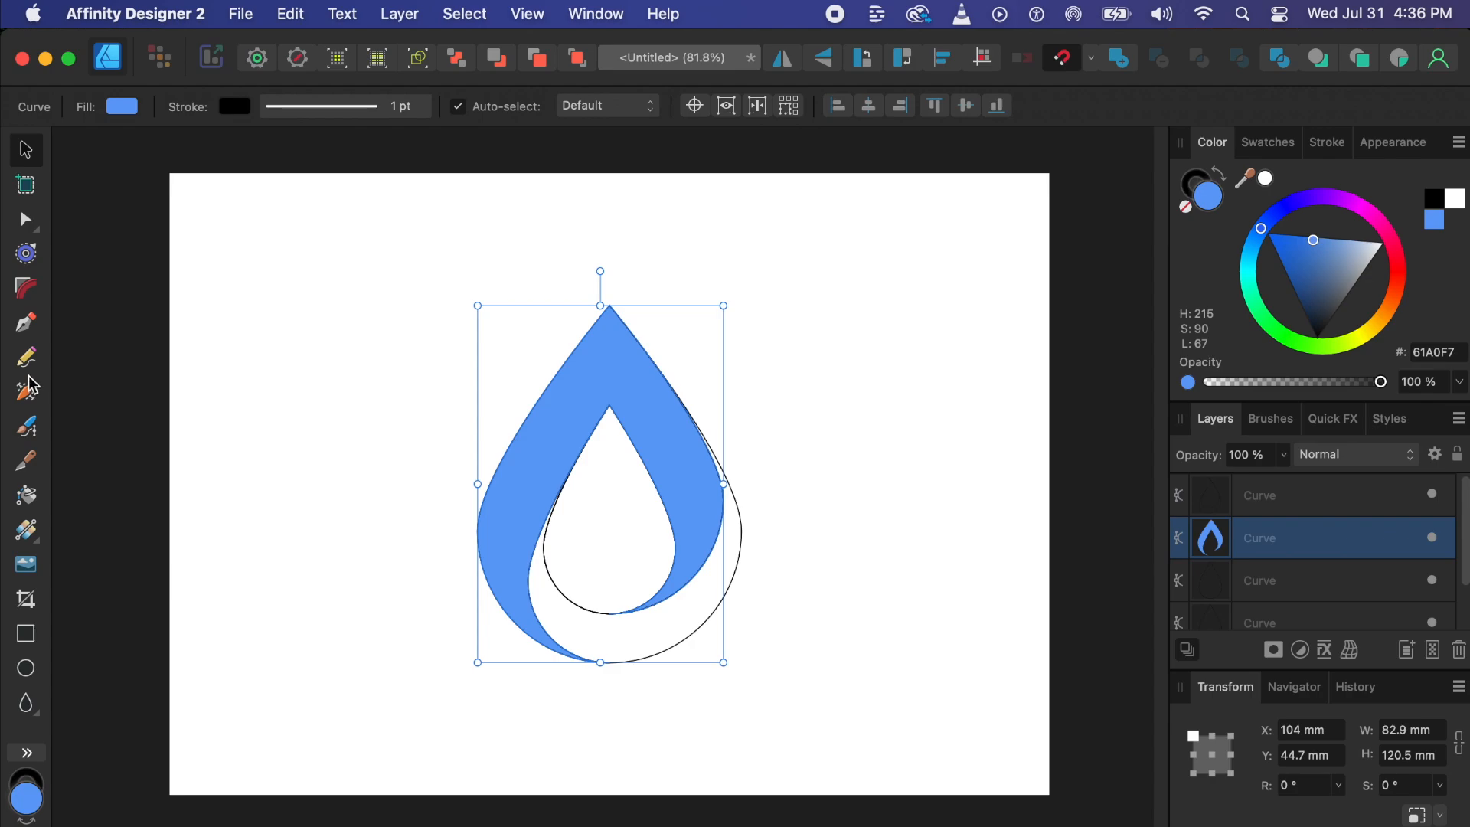
Apply a horizontal linear gradient to the upper-left shape, from cyan 61E0F7 at its left edge to violet 470BD6 at its right edge.
{"action": "left_click", "coordinate": [34, 541]}
{"action": "left_click", "coordinate": [137, 545]}
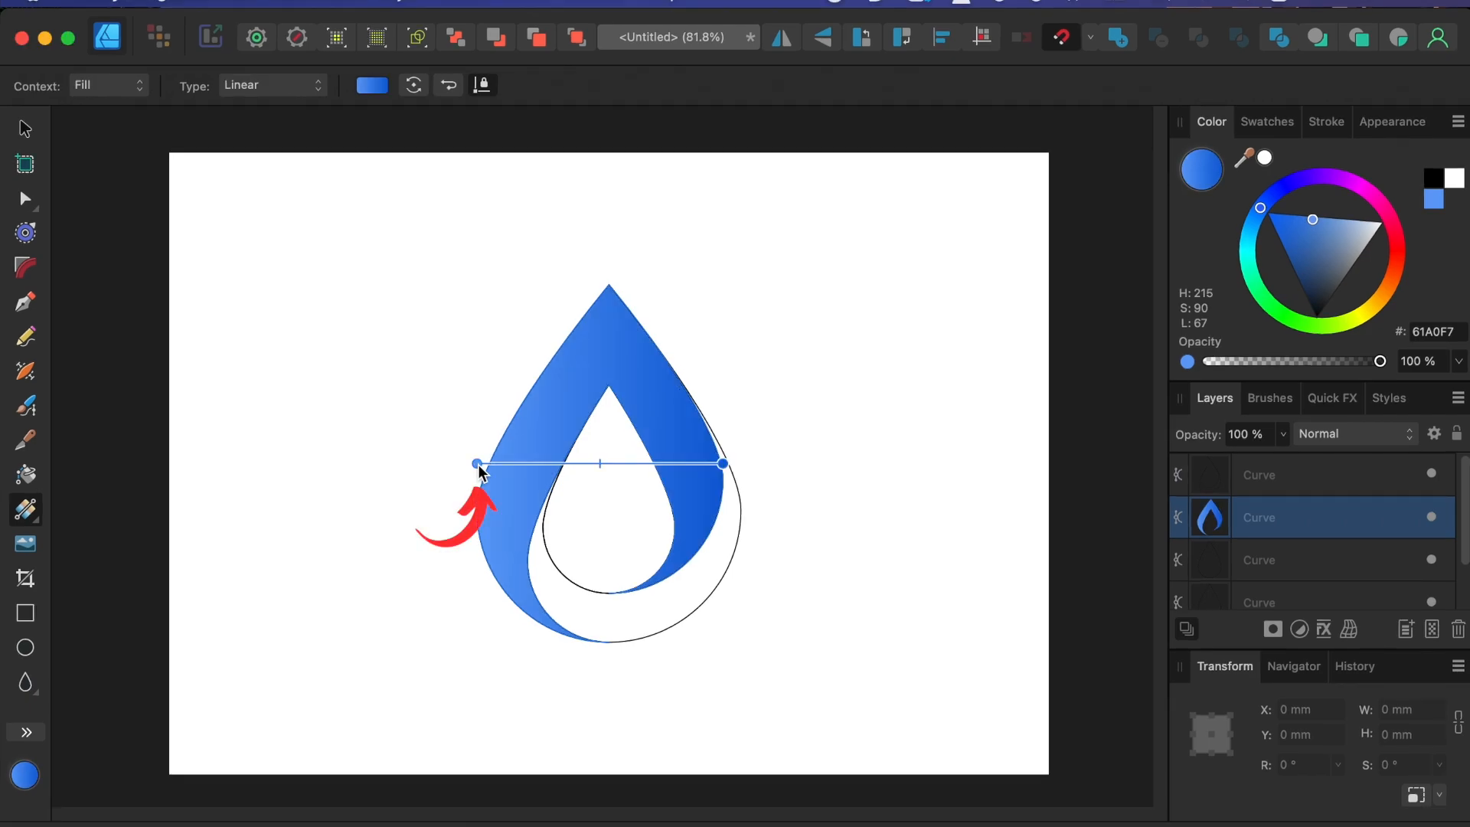
{"action": "left_click", "coordinate": [479, 463]}
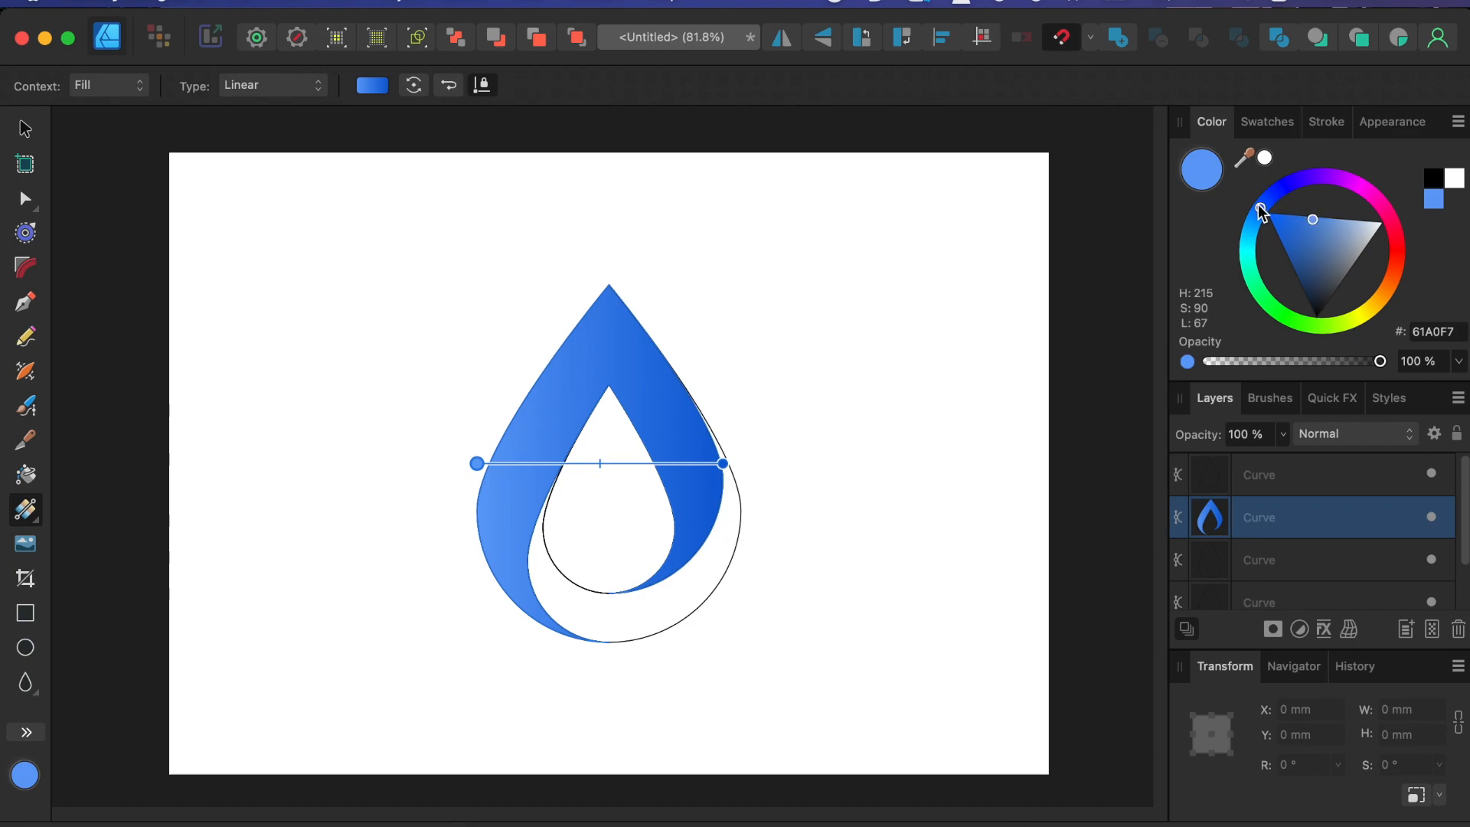
{"action": "left_click_drag", "start_coordinate": [1262, 213], "coordinate": [1253, 220]}
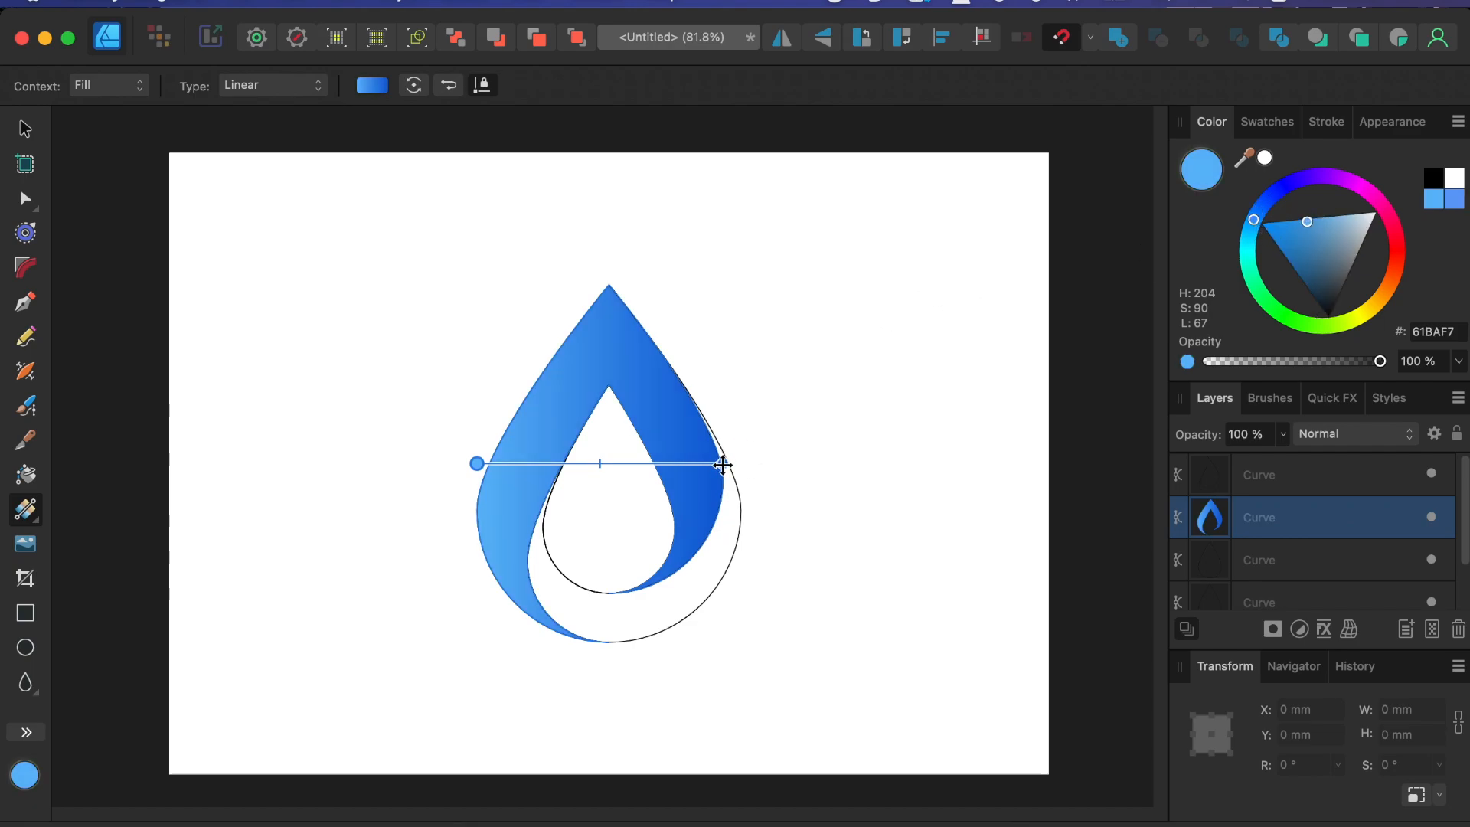
{"action": "left_click", "coordinate": [723, 464]}
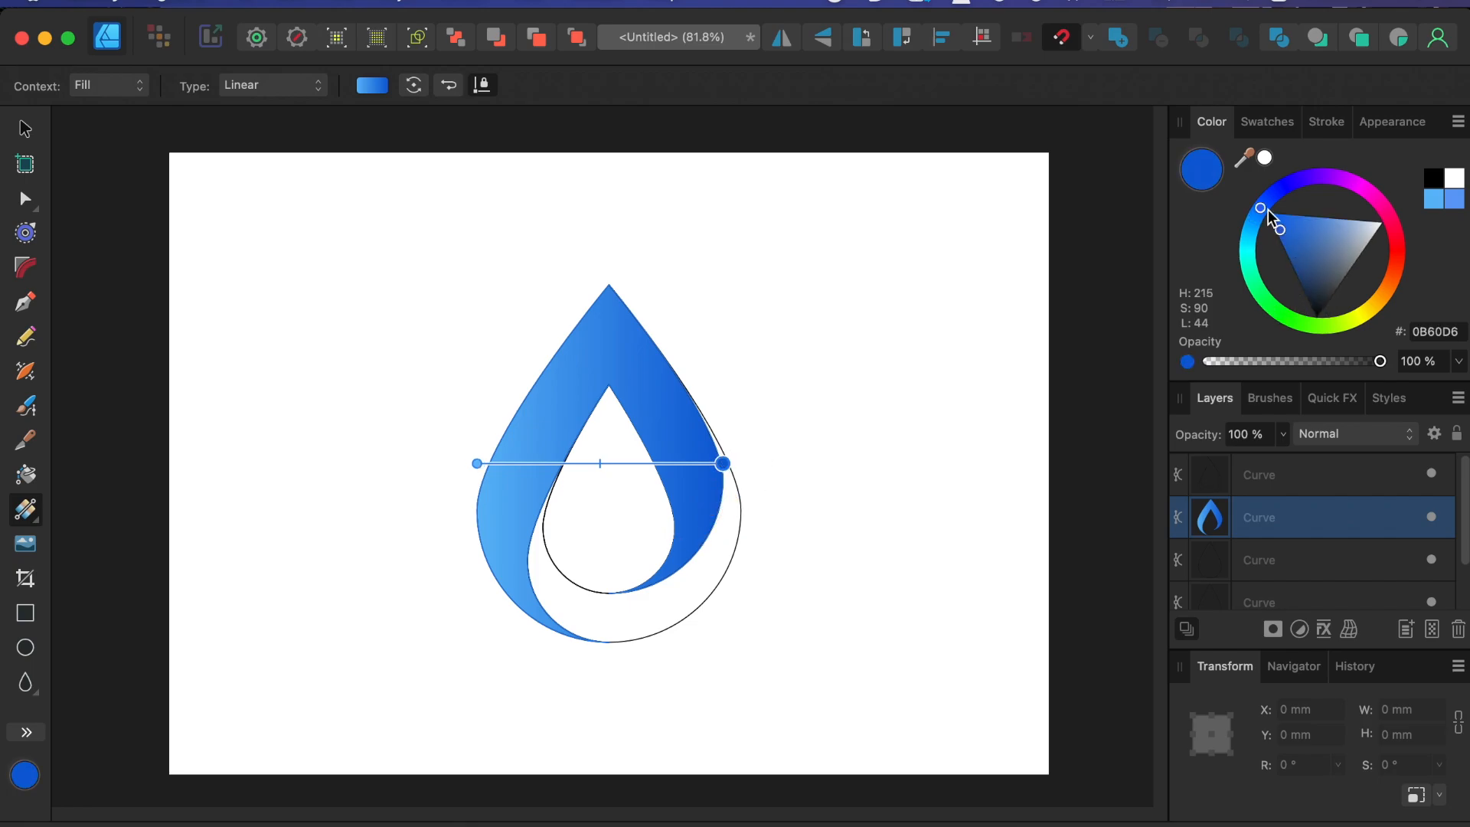
{"action": "left_click_drag", "start_coordinate": [1262, 215], "coordinate": [1287, 193]}
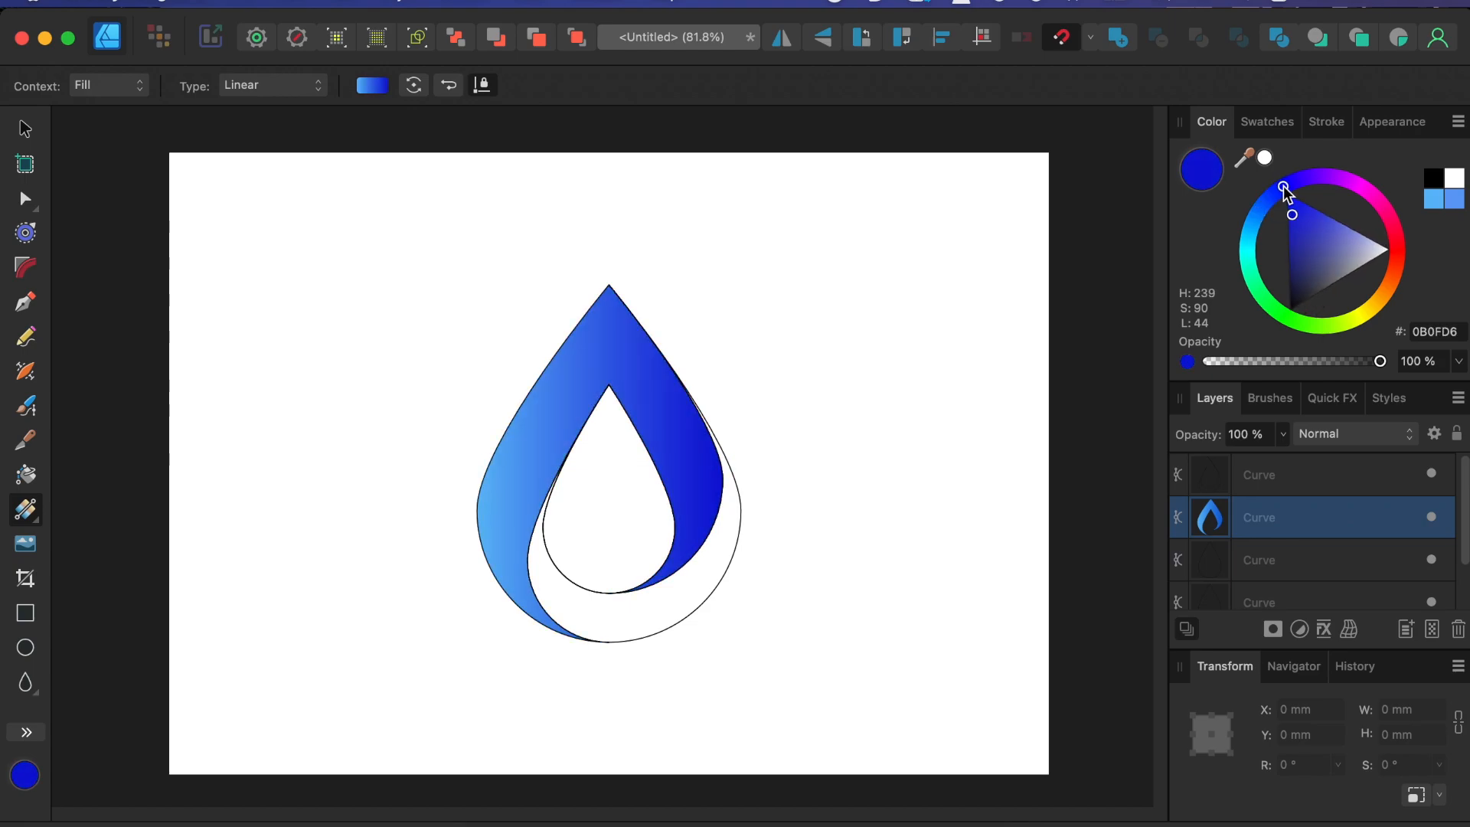
{"action": "mouse_move", "coordinate": [1284, 189]}
{"action": "left_mouse_down"}
{"action": "mouse_move", "coordinate": [1273, 202]}
{"action": "mouse_move", "coordinate": [1306, 177]}
{"action": "left_mouse_up"}
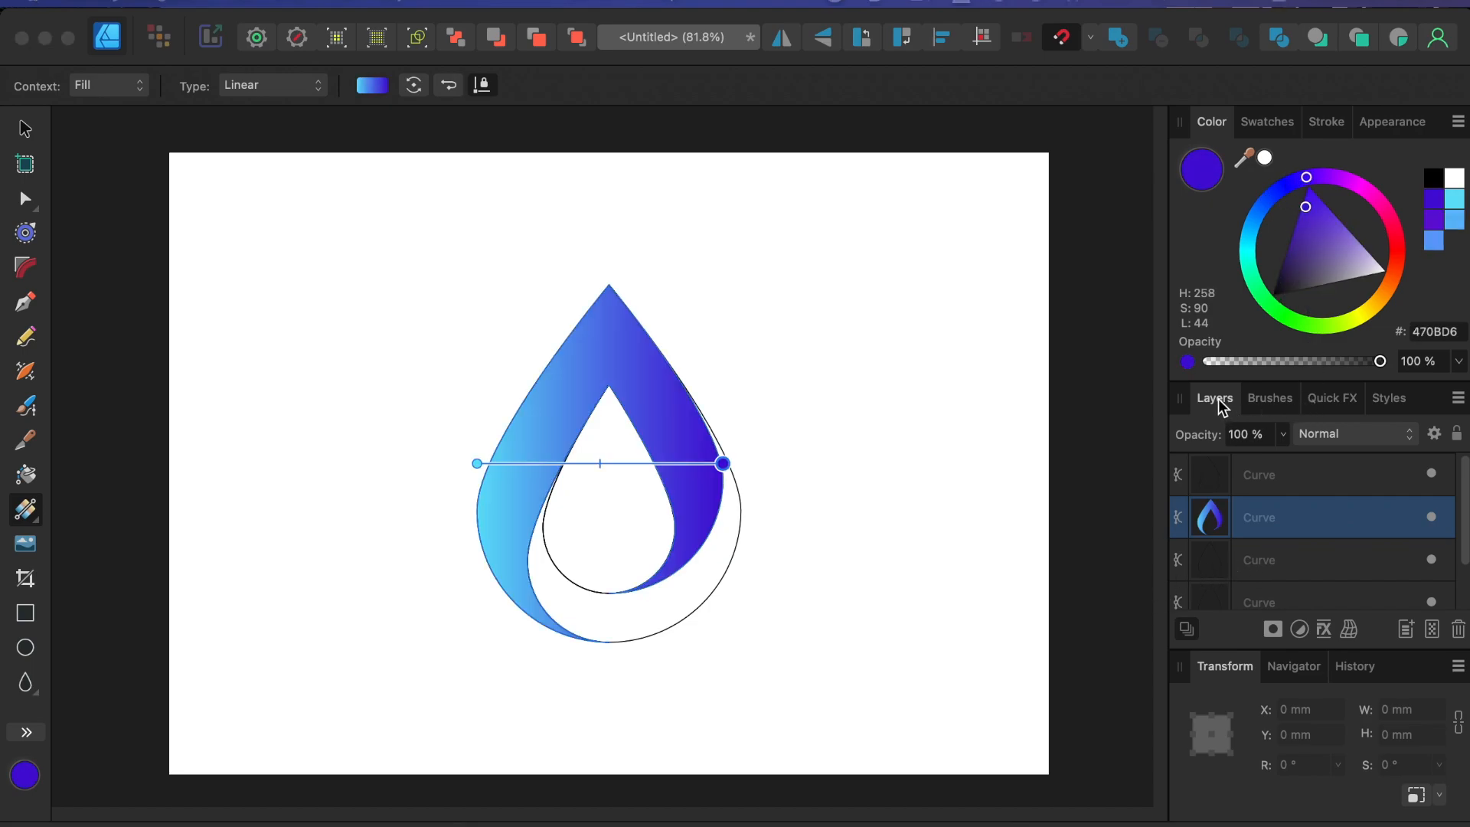
Copy the gradient-filled shape and paste its style onto the unfilled lower-right crescent.
{"action": "left_click", "coordinate": [1324, 520]}
{"action": "right_click", "coordinate": [1323, 520]}
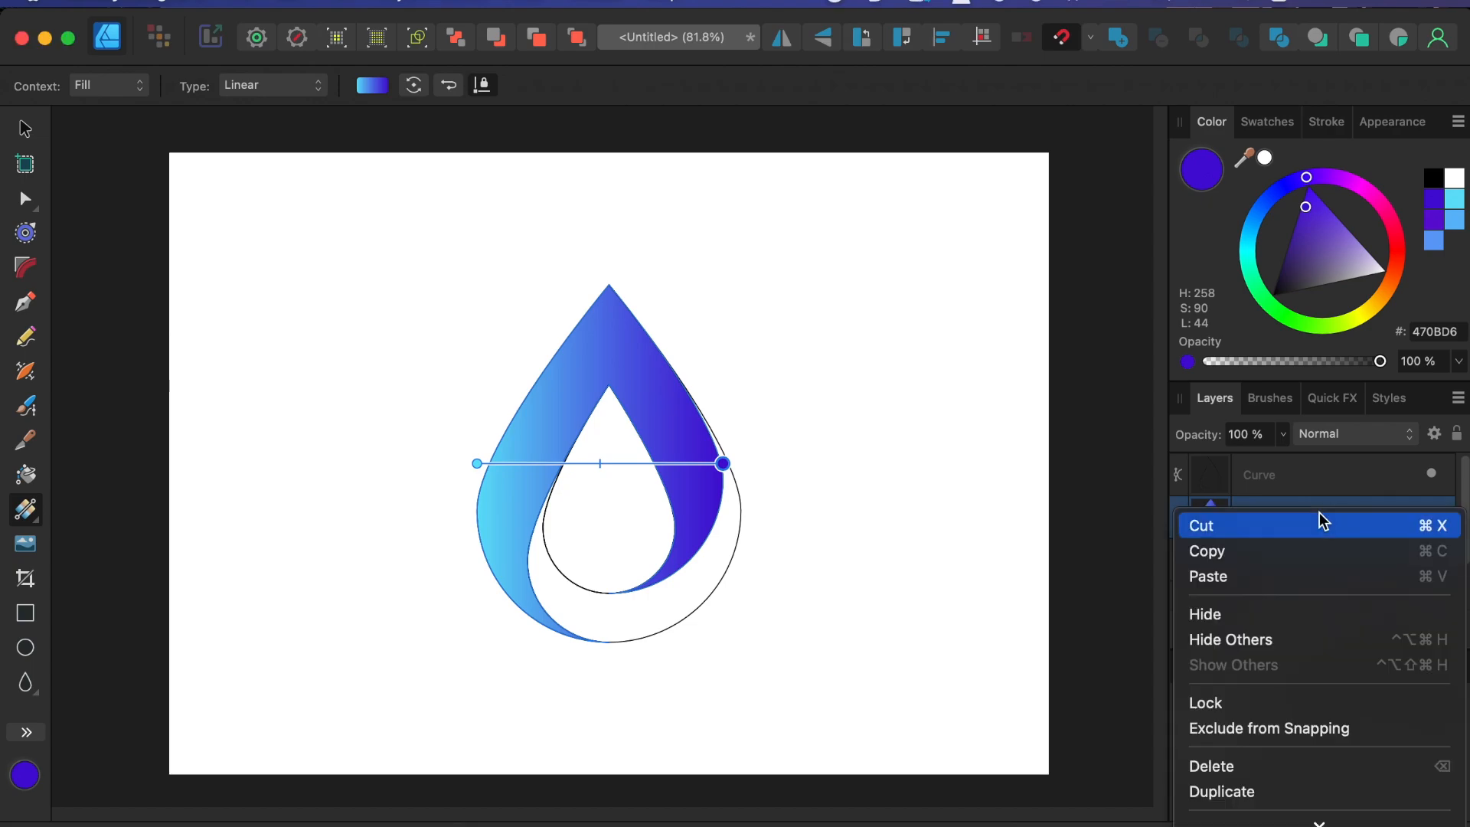
{"action": "left_click", "coordinate": [1294, 553]}
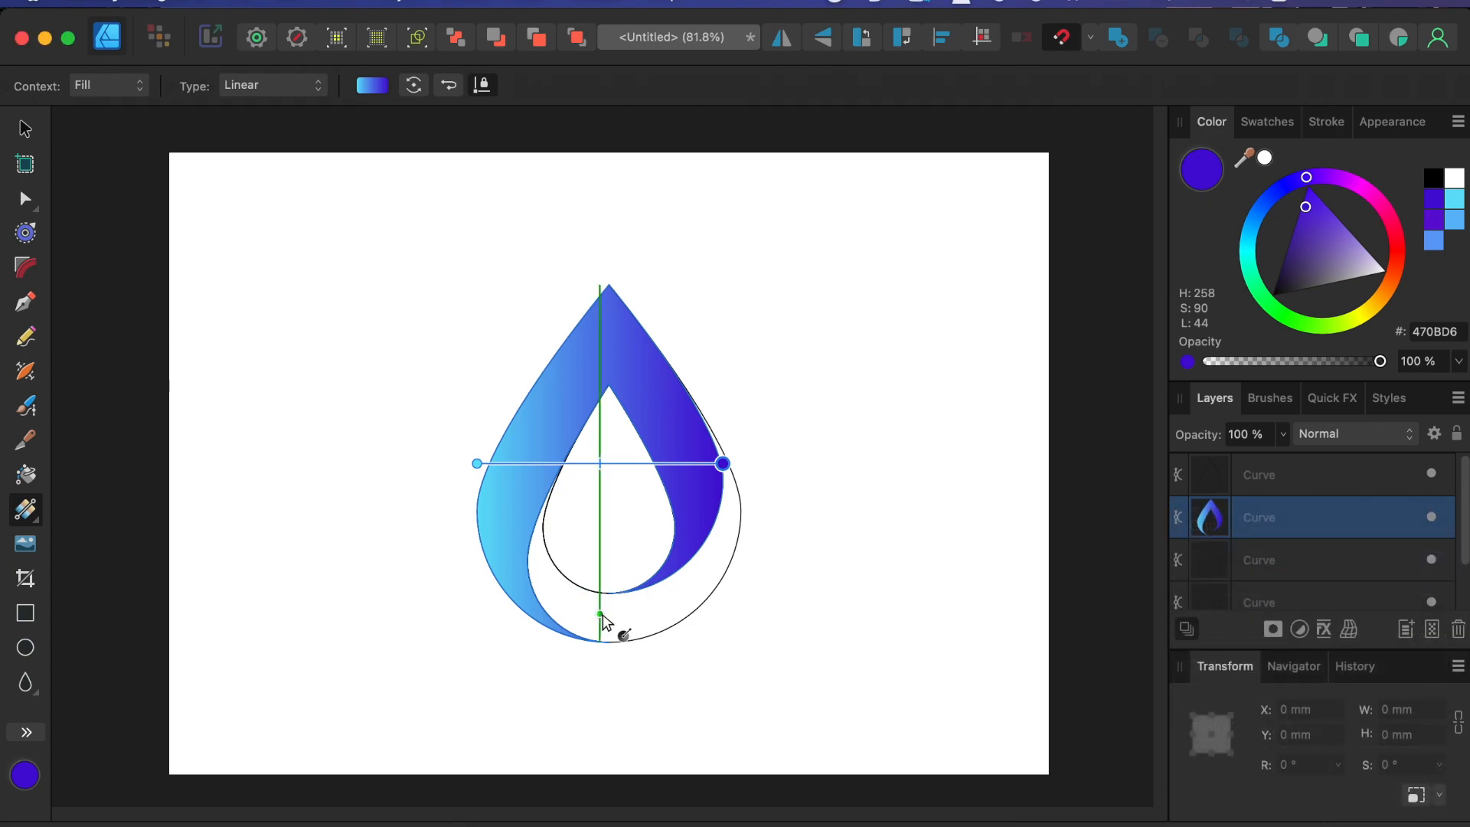
{"action": "left_click", "coordinate": [679, 608]}
{"action": "left_click", "coordinate": [298, 14]}
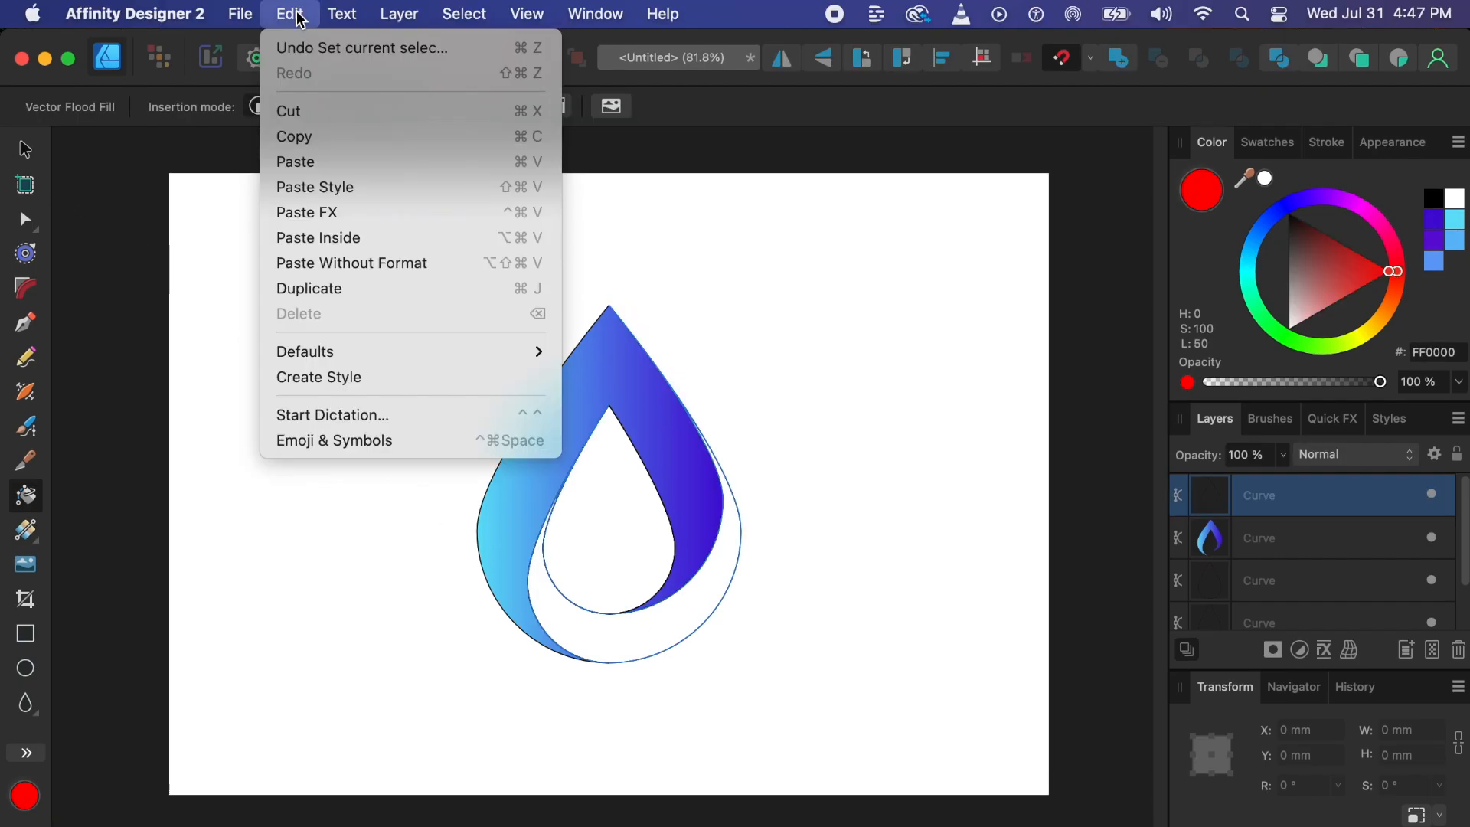
{"action": "left_click", "coordinate": [355, 188]}
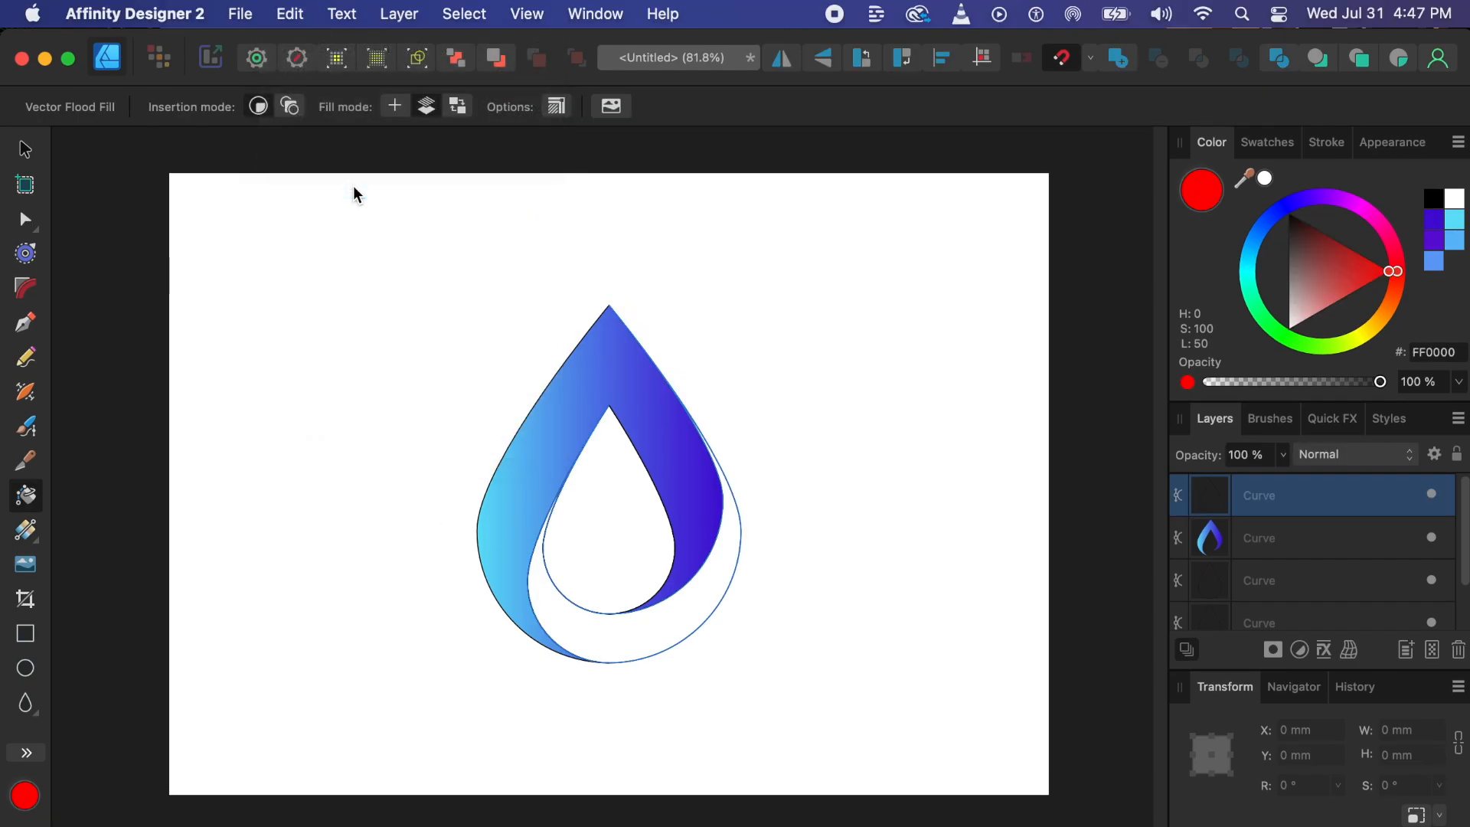
Reverse the lower-right crescent's gradient so it runs from violet to cyan, and deselect it.
{"action": "key", "text": "g"}
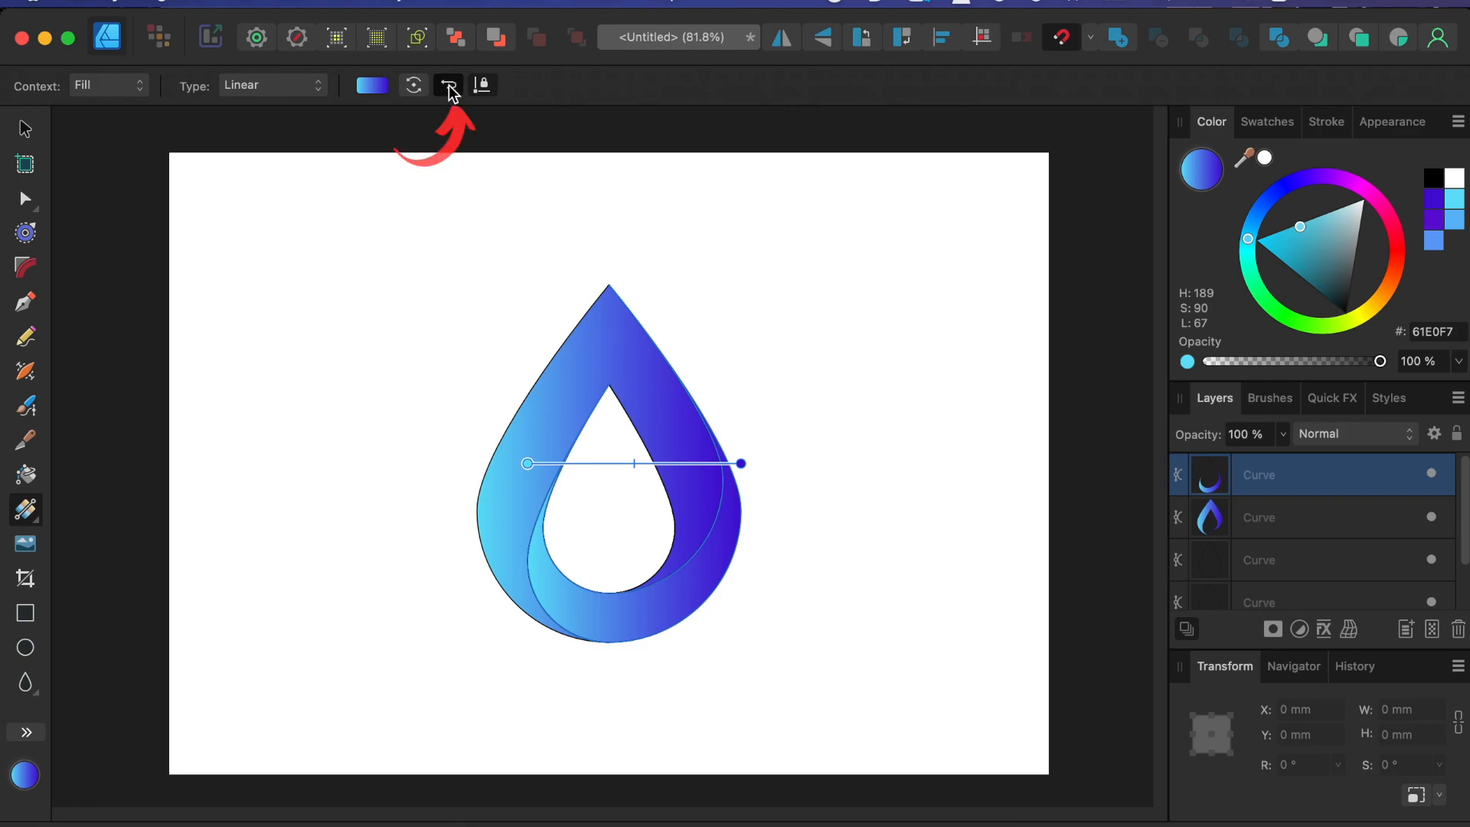
{"action": "left_click", "coordinate": [450, 86]}
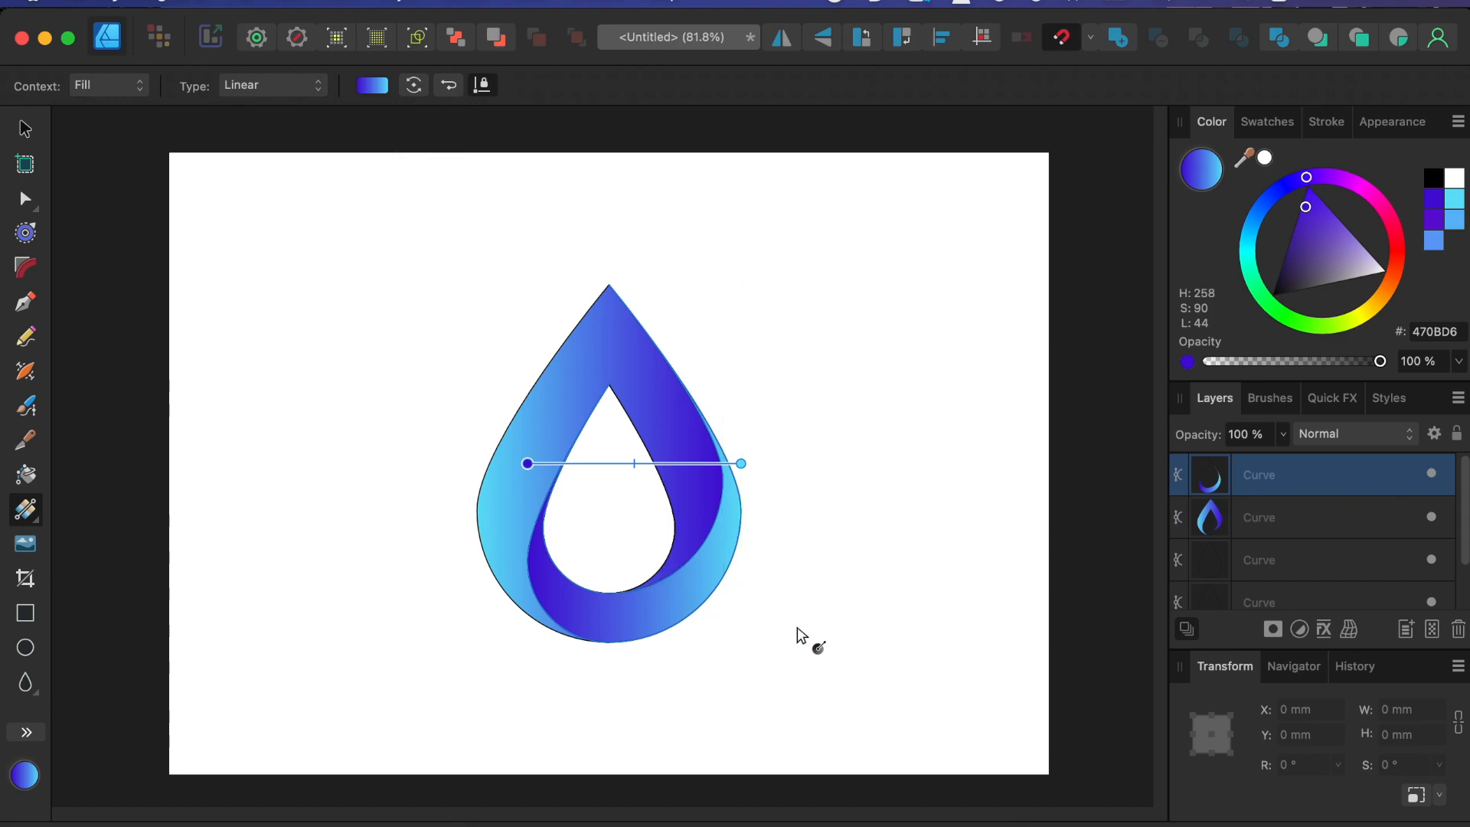
{"action": "key", "text": "v"}
{"action": "left_click", "coordinate": [775, 622]}
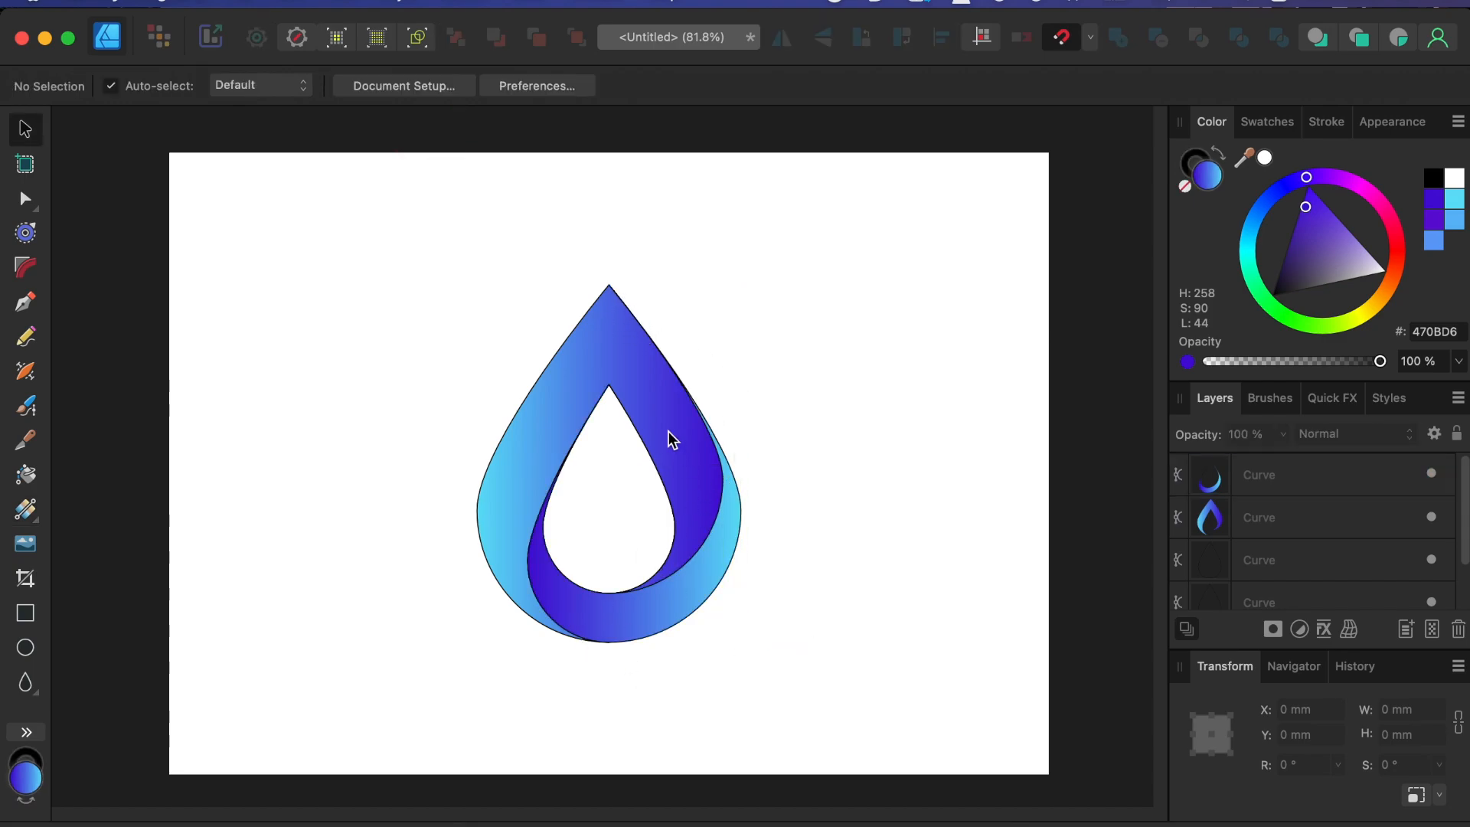
Set the stroke width of both gradient-filled shapes to 0 pt.
{"action": "left_click", "coordinate": [604, 352]}
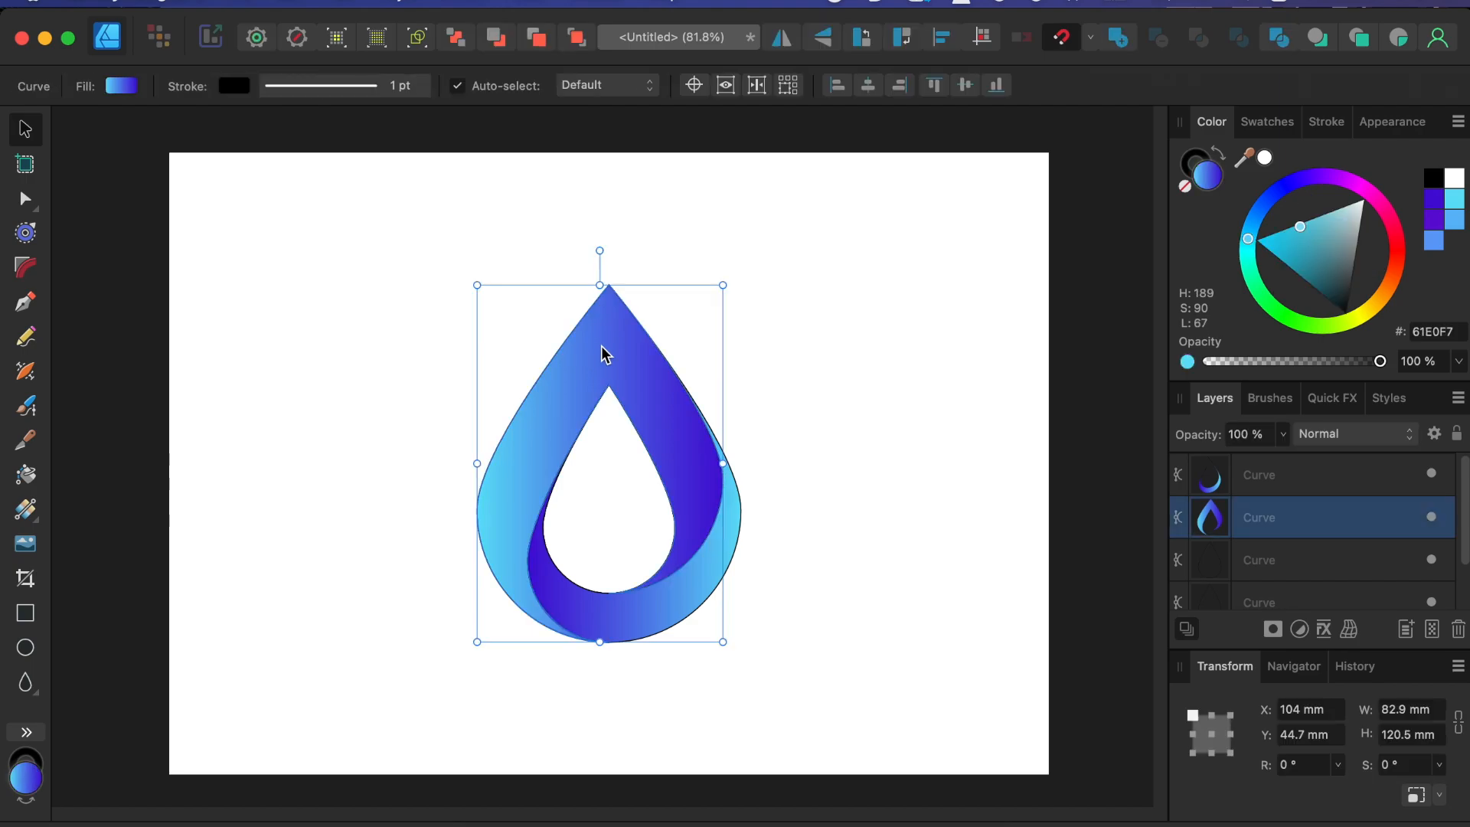
{"action": "left_click", "coordinate": [1327, 121]}
{"action": "left_click_drag", "start_coordinate": [1260, 192], "coordinate": [1222, 193]}
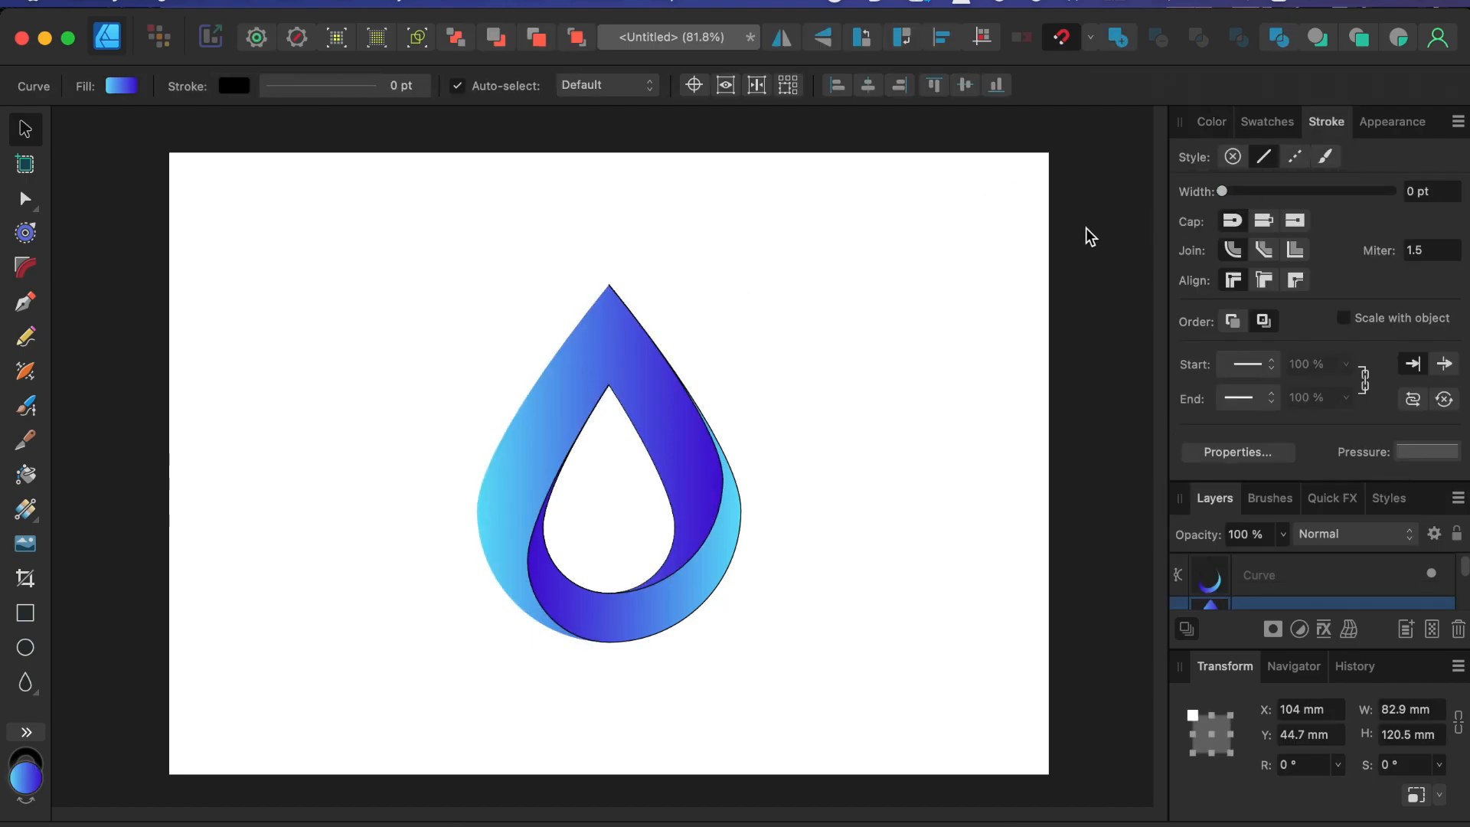
{"action": "key", "text": "super+z"}
{"action": "left_click", "coordinate": [698, 605]}
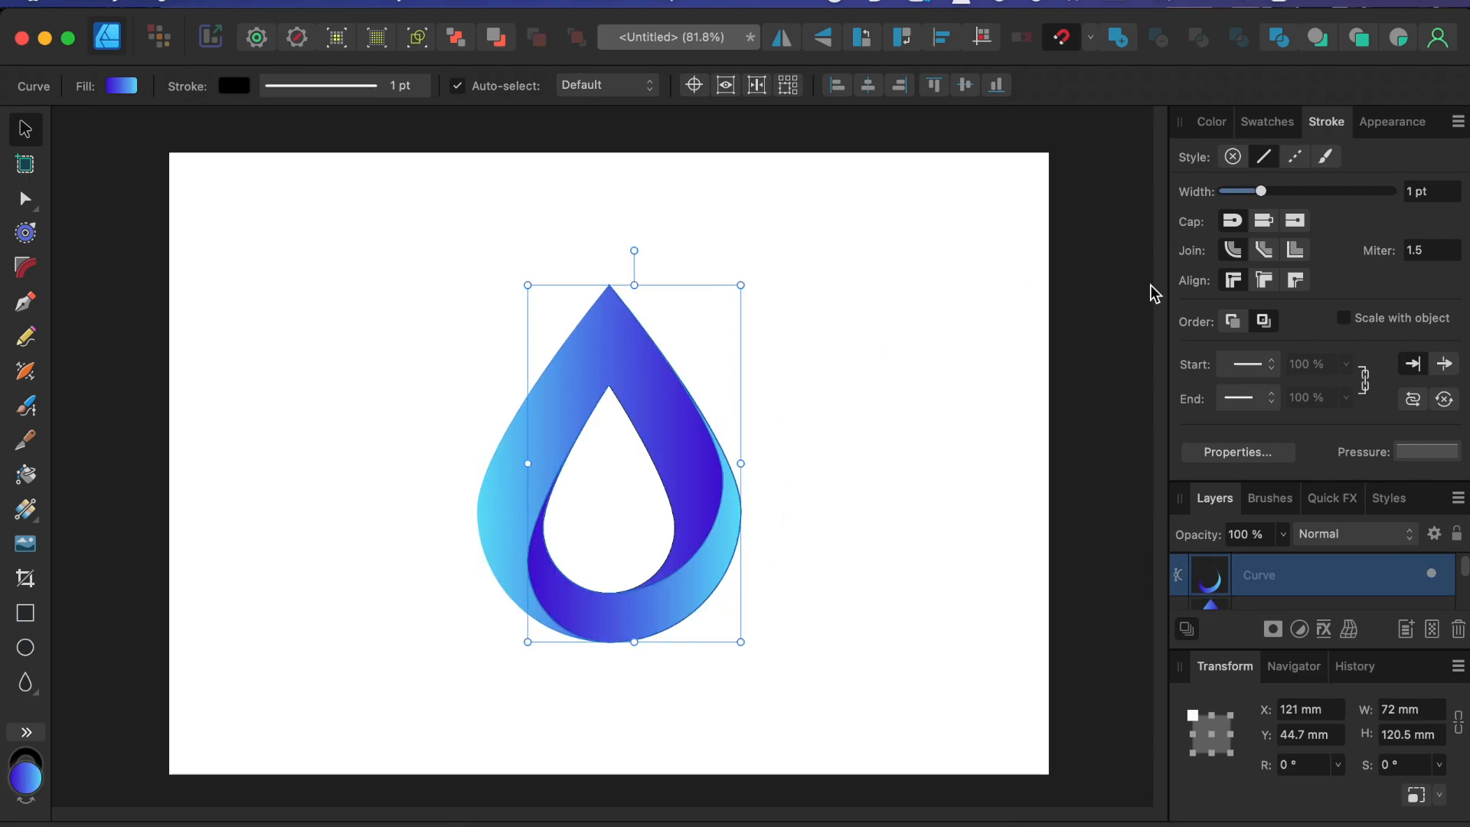
{"action": "left_click_drag", "start_coordinate": [1265, 196], "coordinate": [1220, 193]}
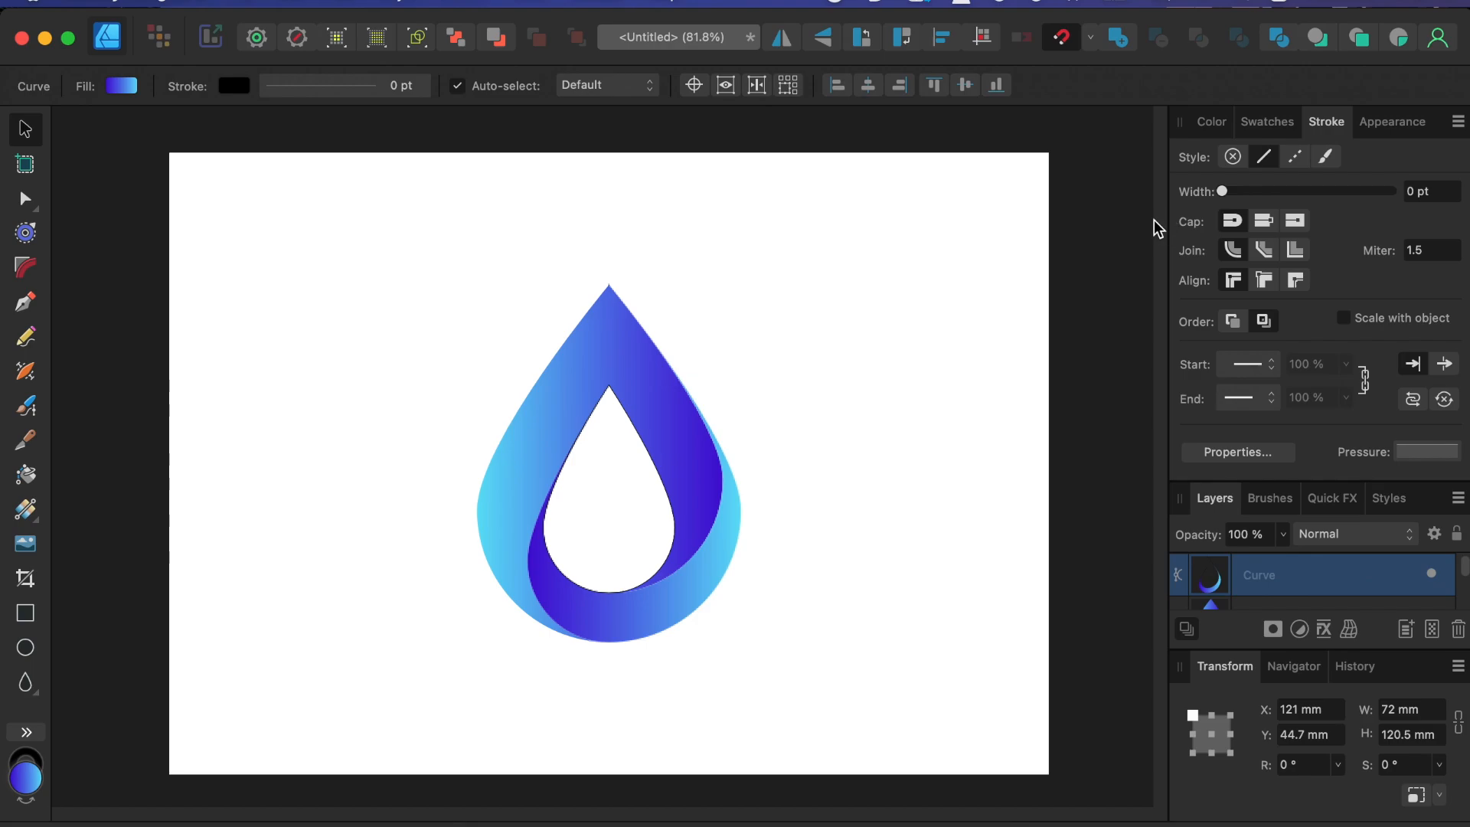
{"action": "left_click", "coordinate": [856, 660]}
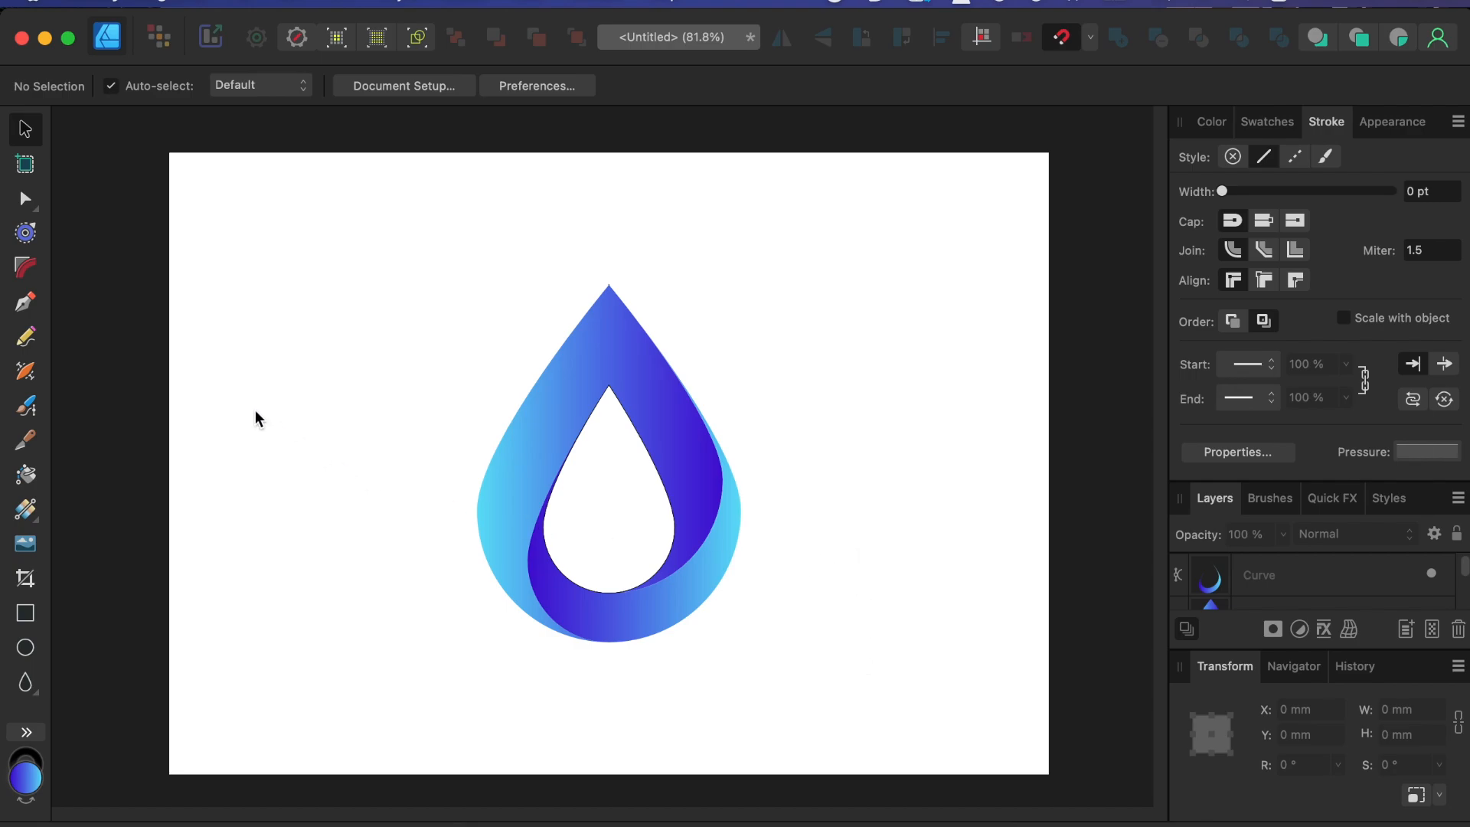
Export the logo as a PNG file named Teardrop in the Affinity Designer iCloud folder.
{"action": "left_click", "coordinate": [233, 2]}
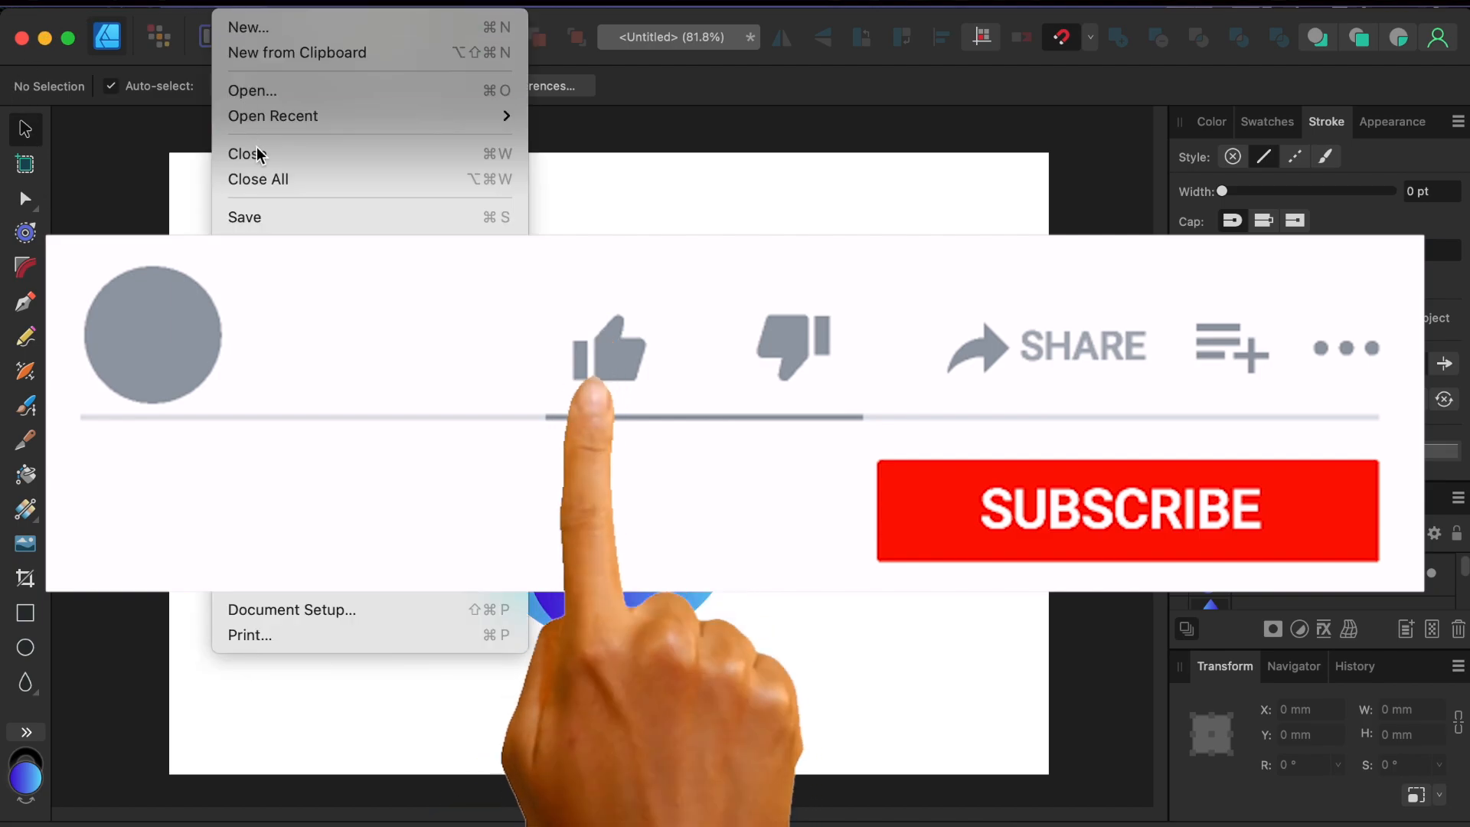
{"action": "left_click", "coordinate": [261, 521]}
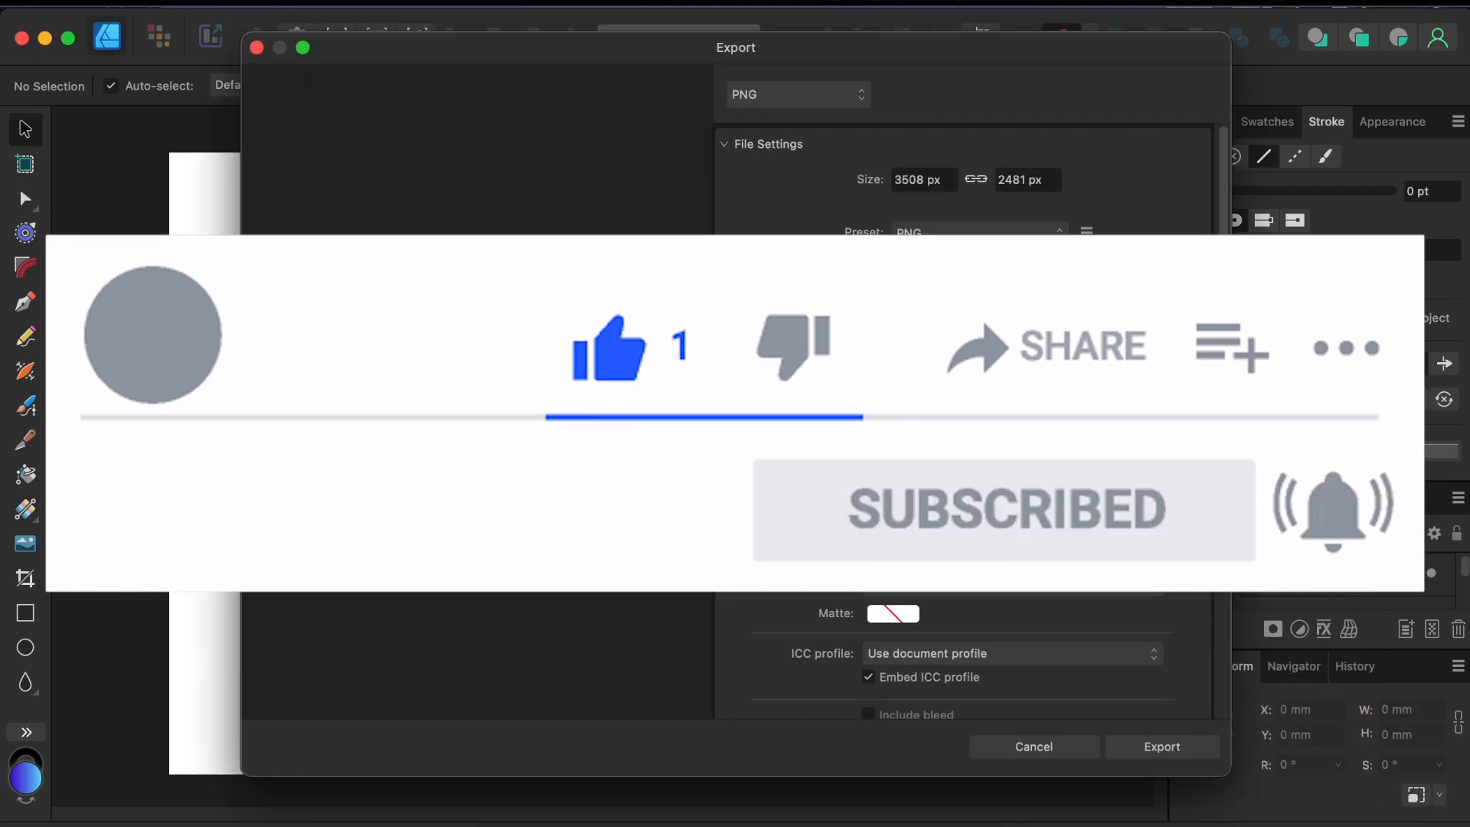
{"action": "left_click", "coordinate": [853, 100]}
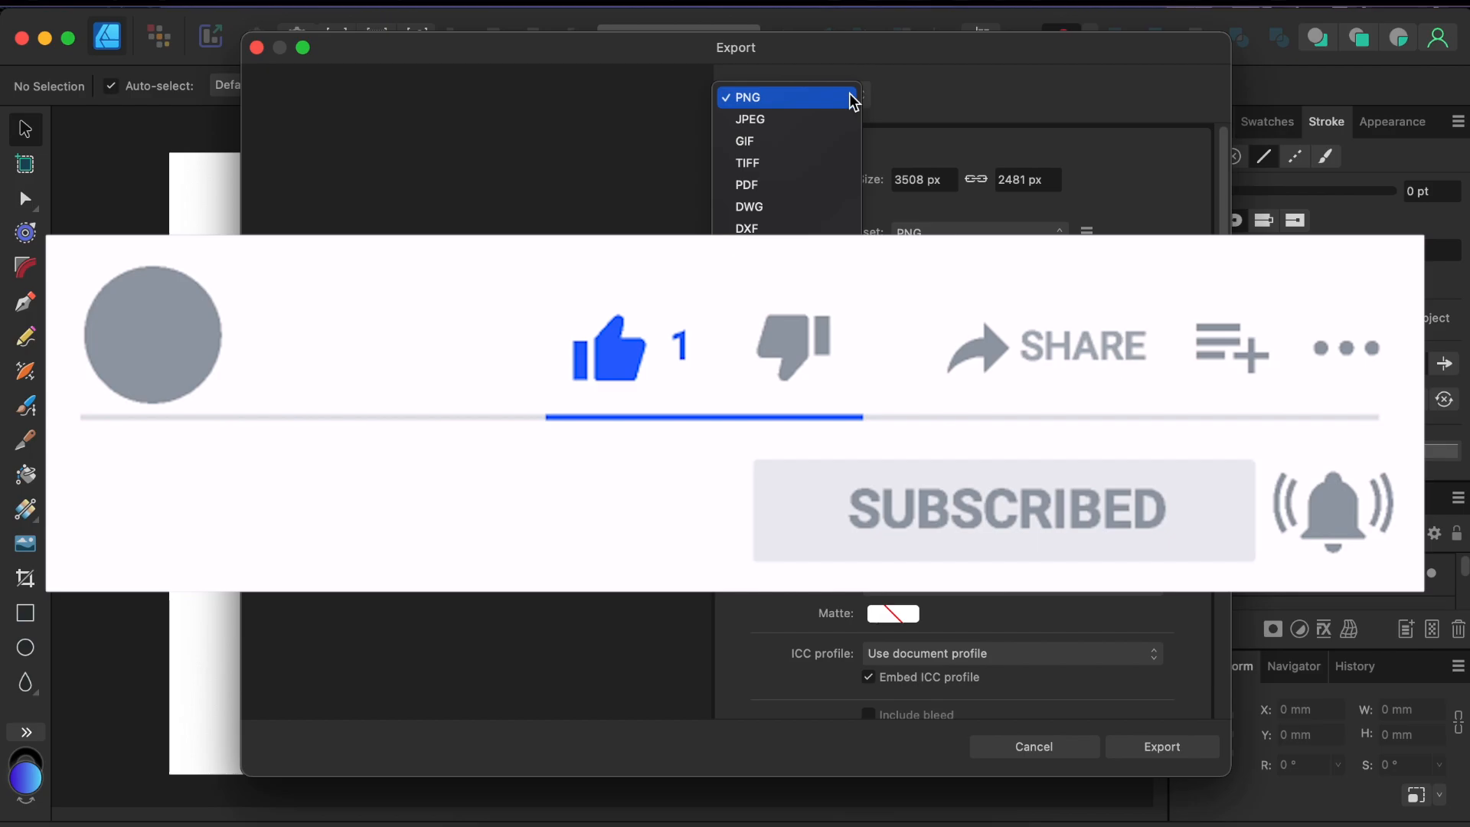
{"action": "left_click", "coordinate": [840, 102]}
{"action": "scroll", "coordinate": [1076, 552], "scroll_direction": "down", "scroll_amount": 5}
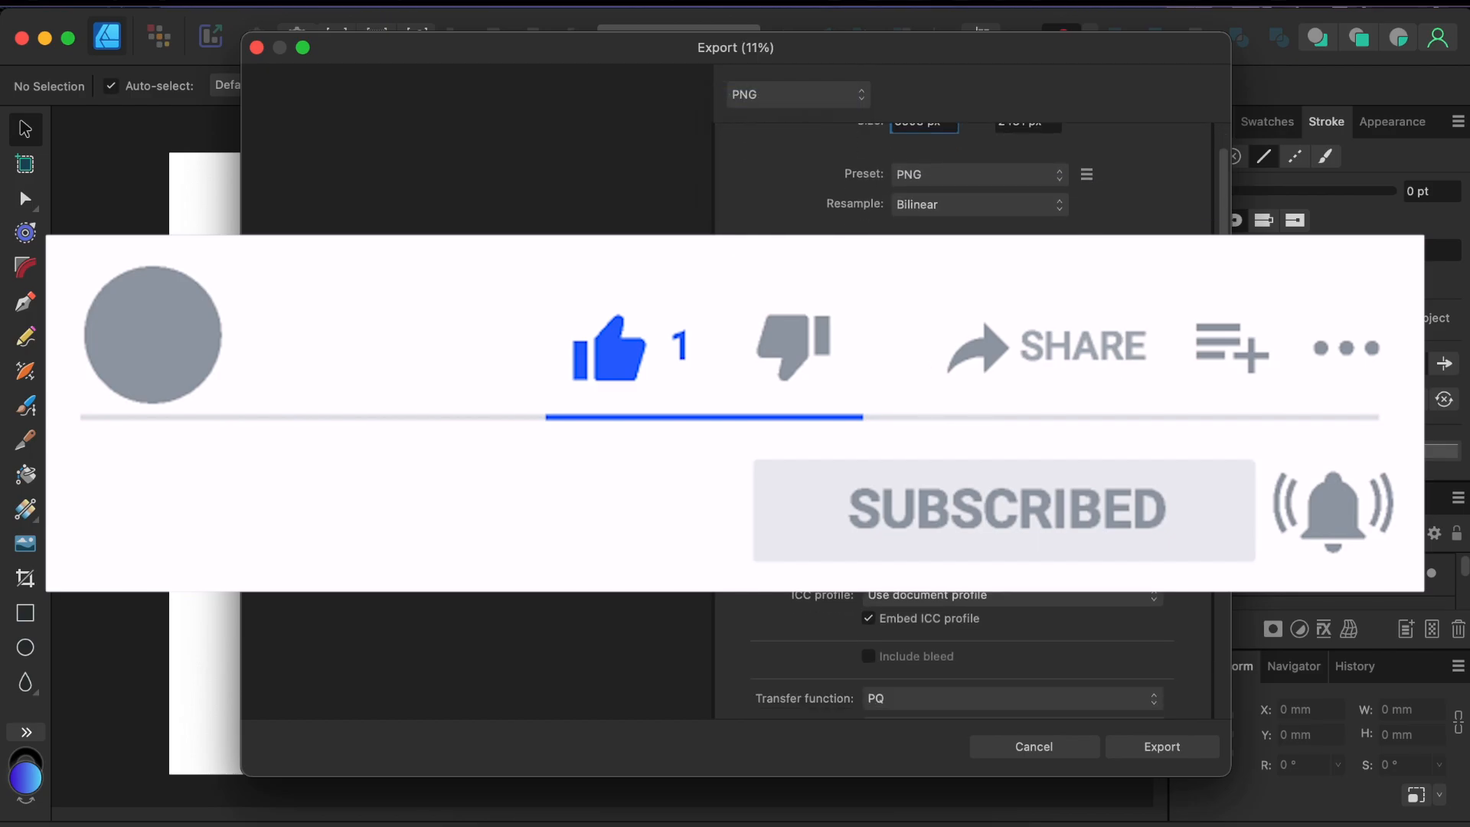
{"action": "scroll", "coordinate": [1087, 648], "scroll_direction": "down", "scroll_amount": 2}
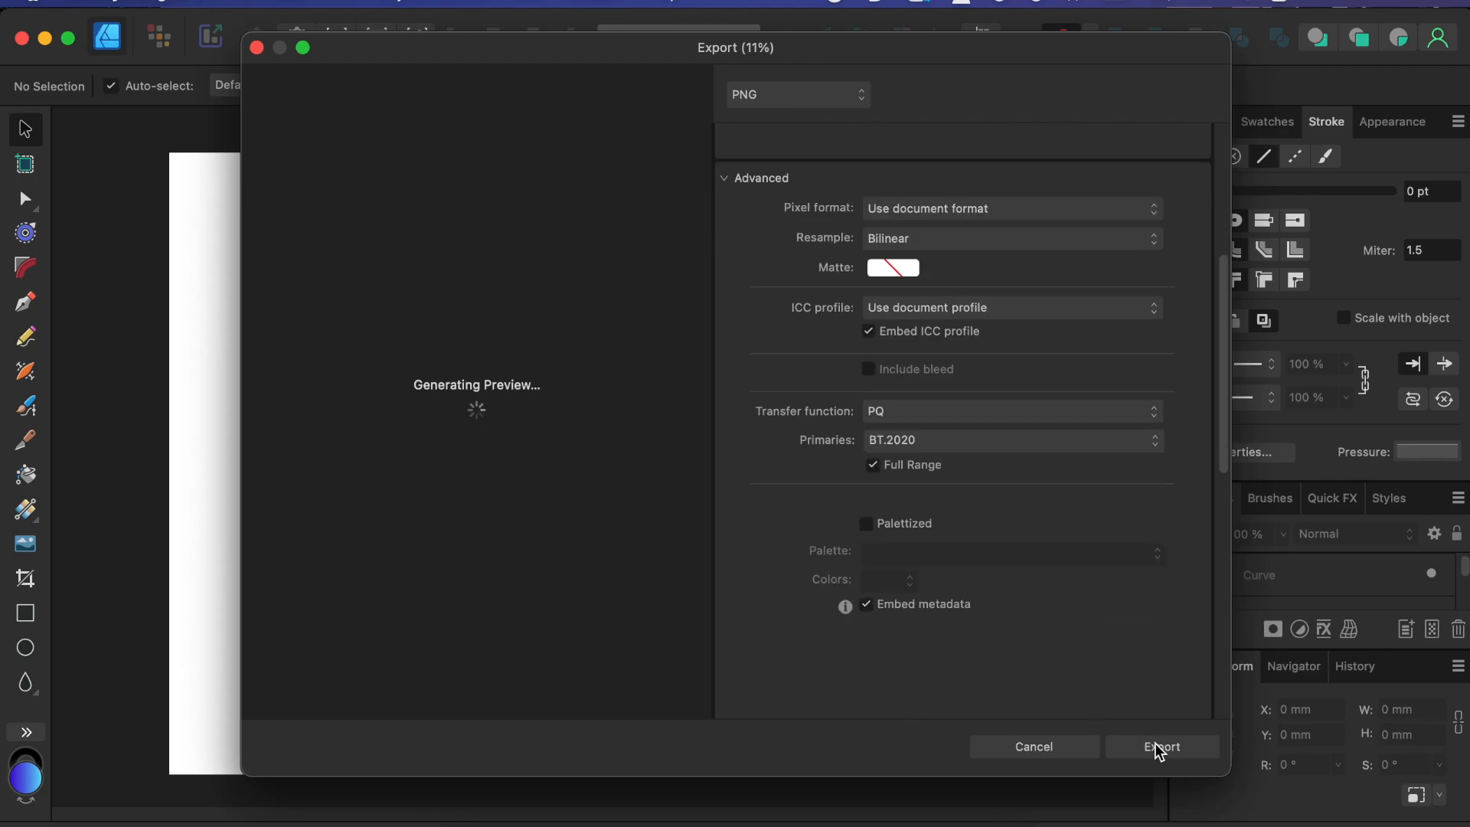
{"action": "left_click", "coordinate": [1156, 748]}
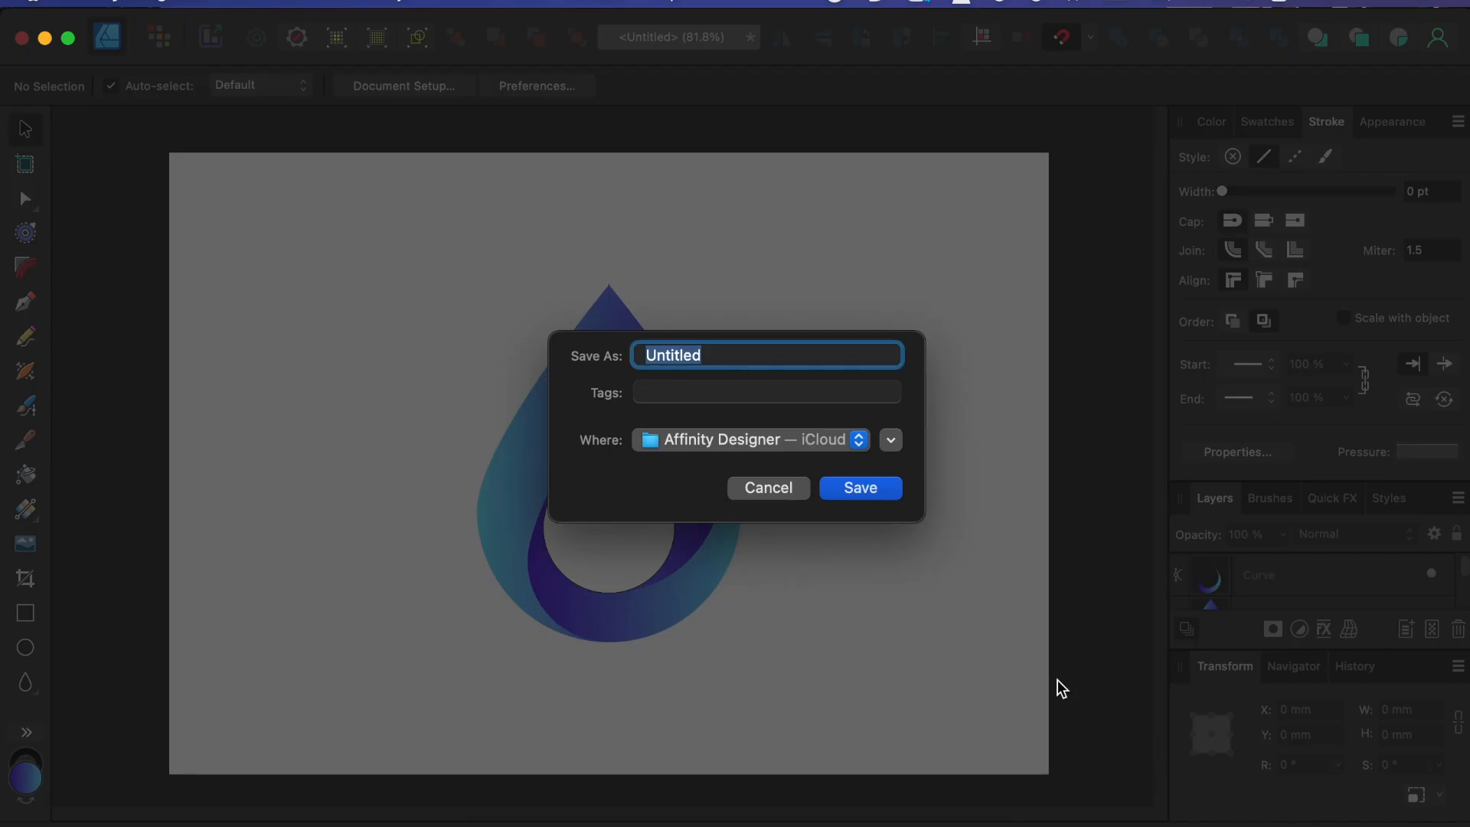
{"action": "type", "text": "Teardrop"}
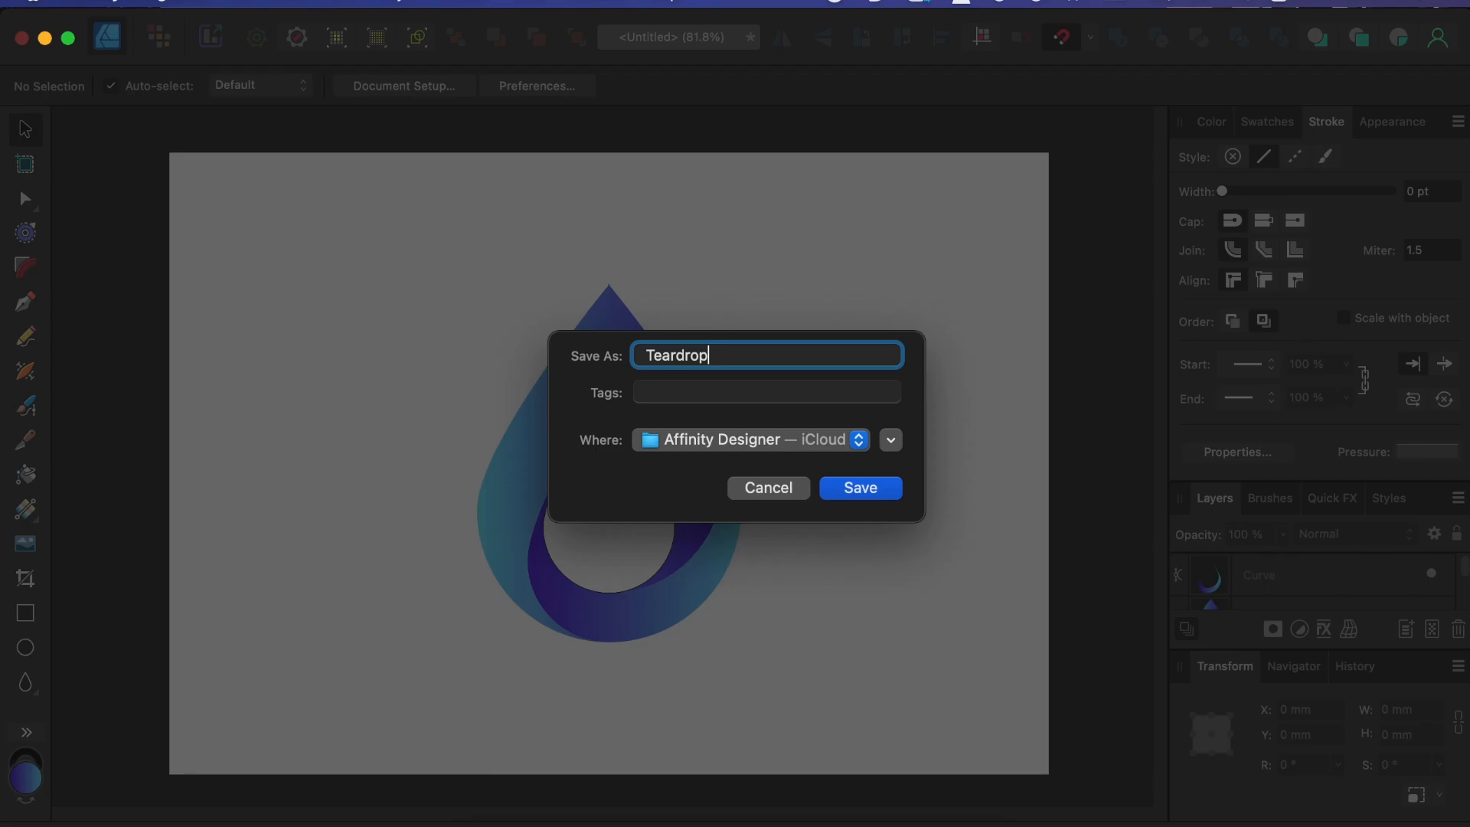
{"action": "left_click", "coordinate": [850, 487]}
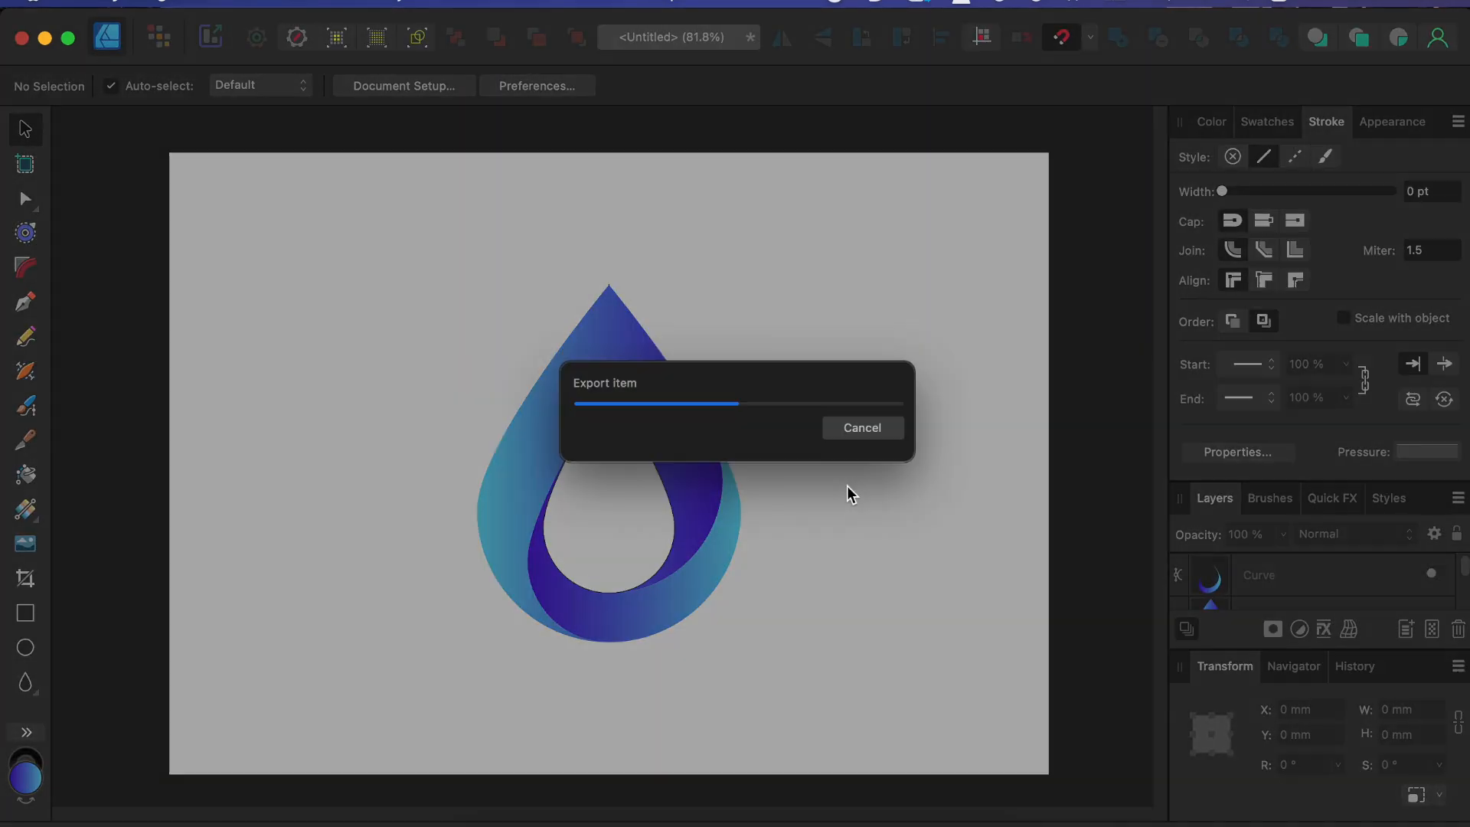